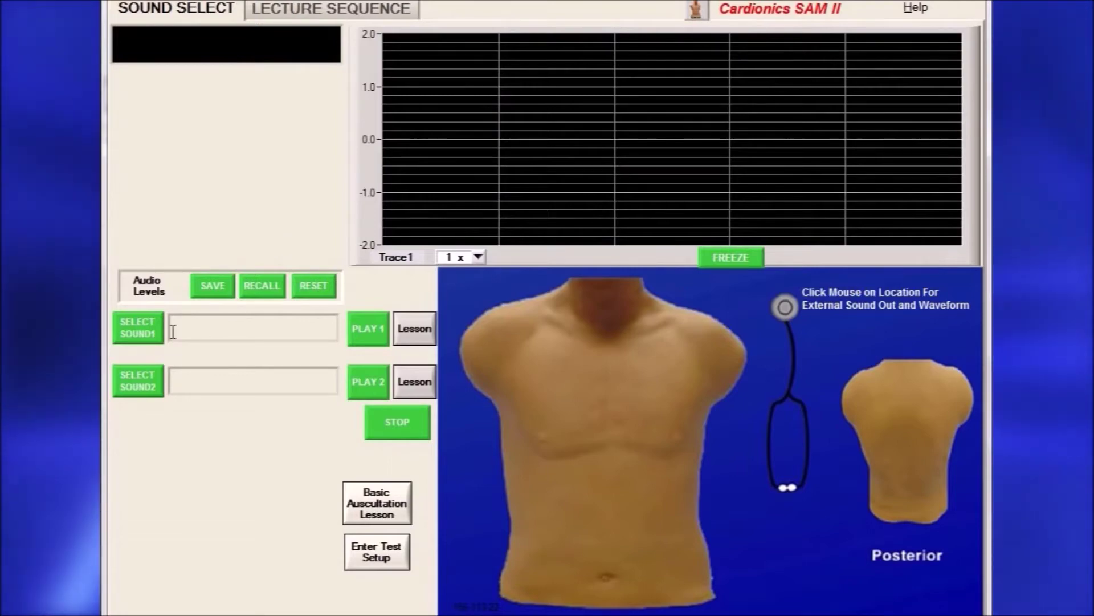
Load Normal Heart Sounds 110 BPM as sound one and Mild I as sound two, then play sound two
click(138, 329)
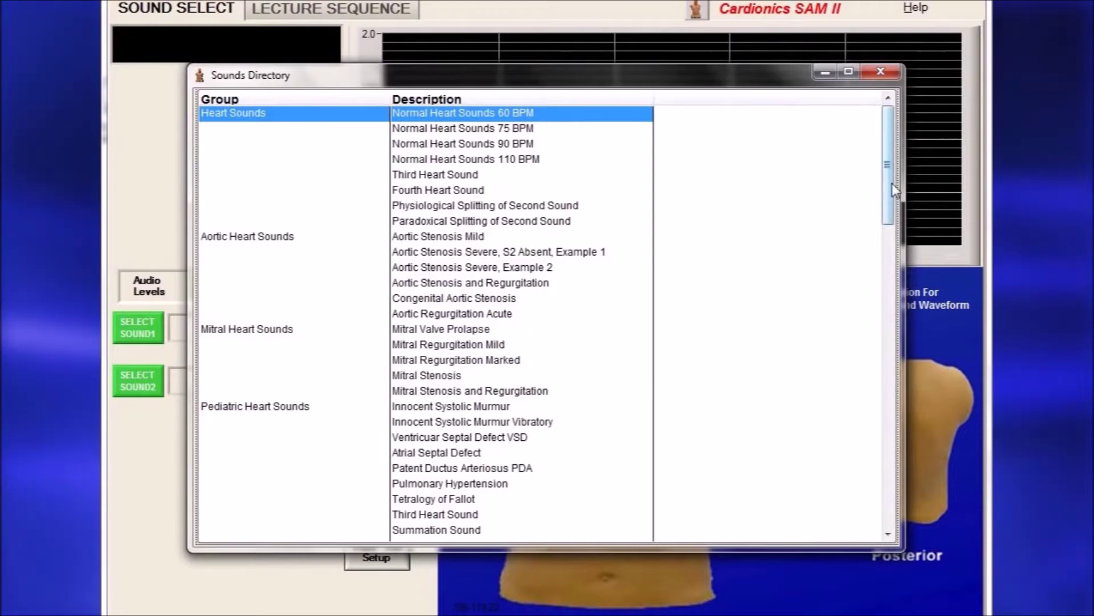
double_click(507, 159)
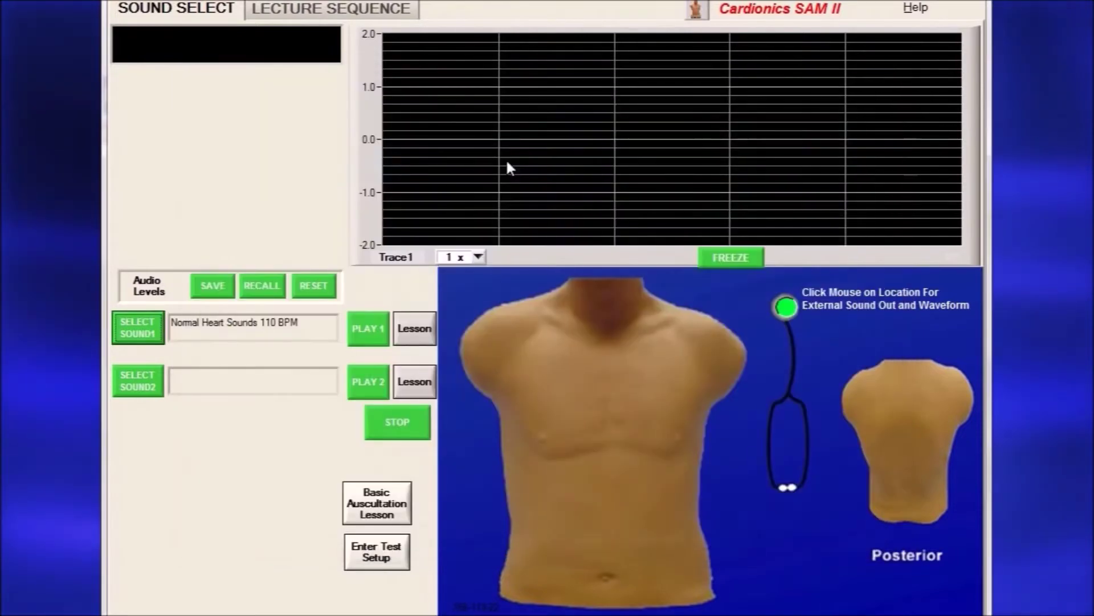
click(138, 381)
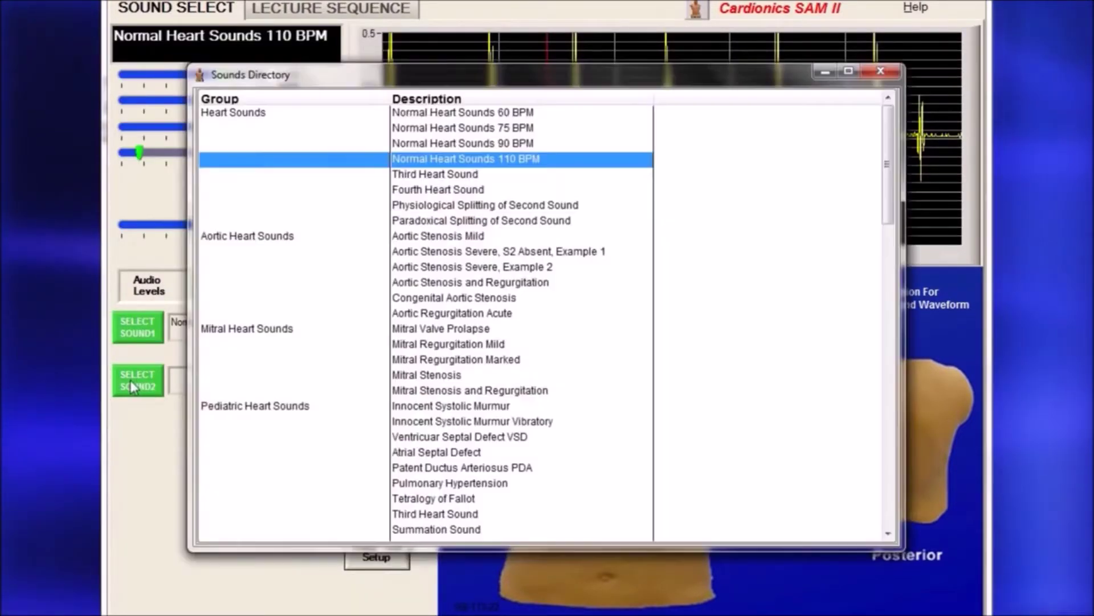
scroll(557, 382, down, 10)
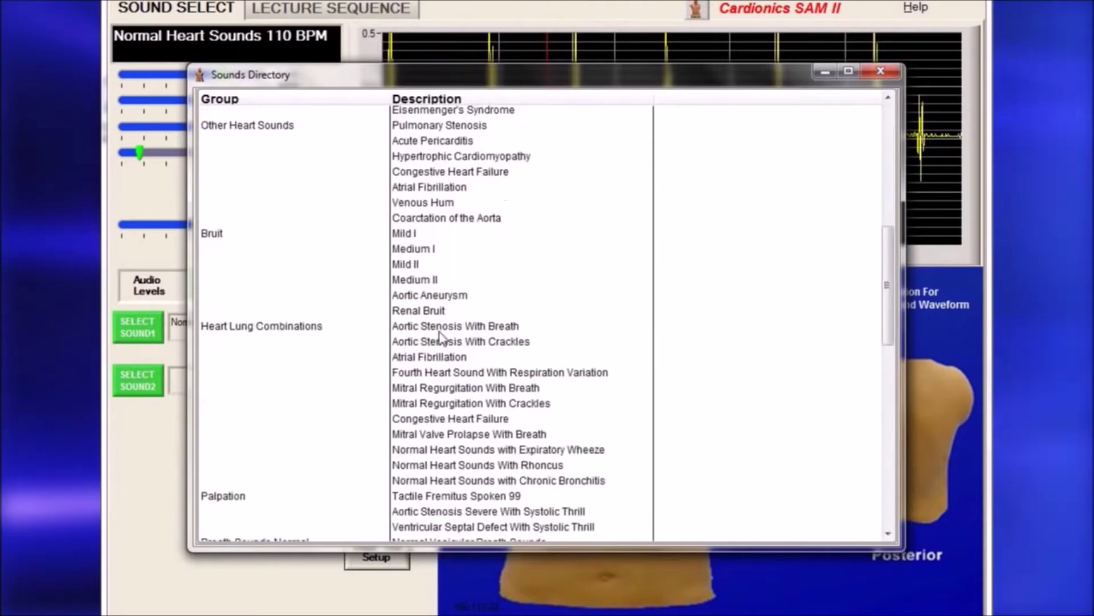
double_click(419, 235)
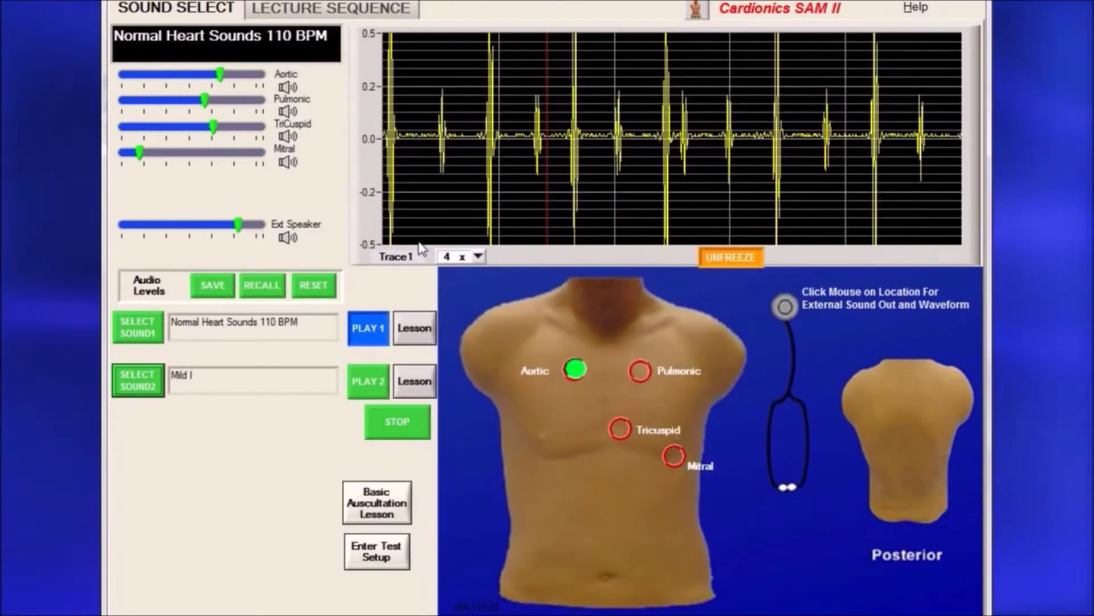
click(366, 382)
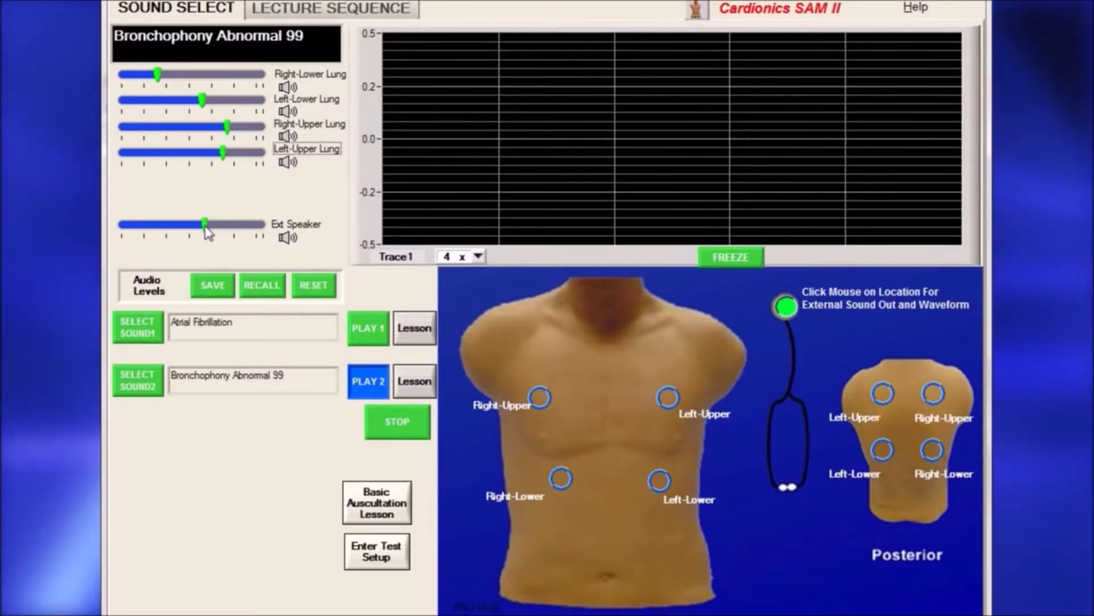
Raise the external speaker volume while Bronchophony Abnormal 99 plays
drag(205, 225, 224, 228)
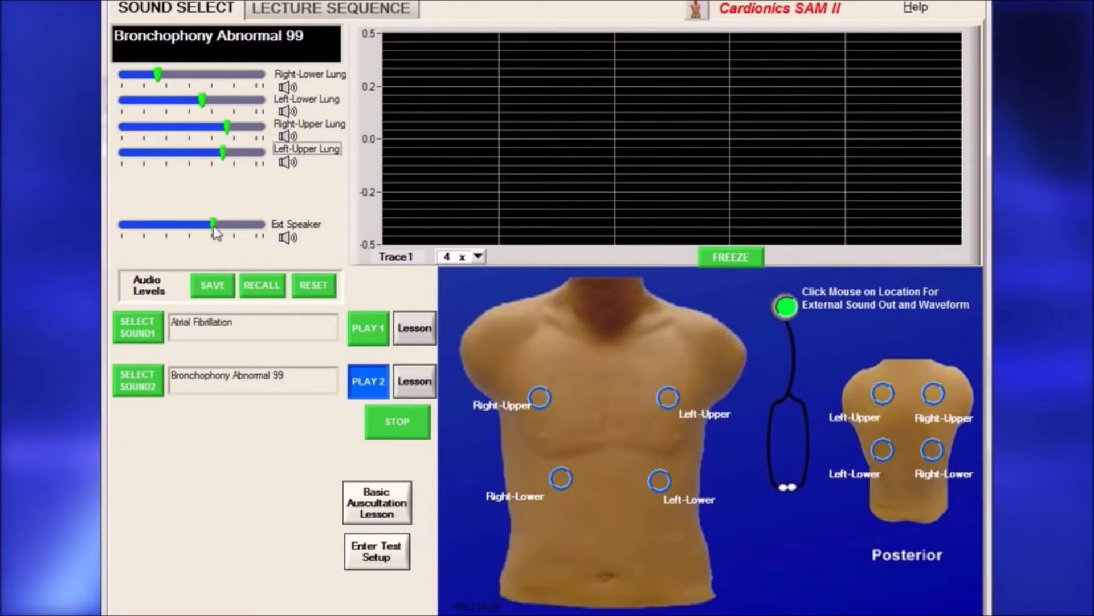
Save the current audio levels, then recall and reset them
click(221, 283)
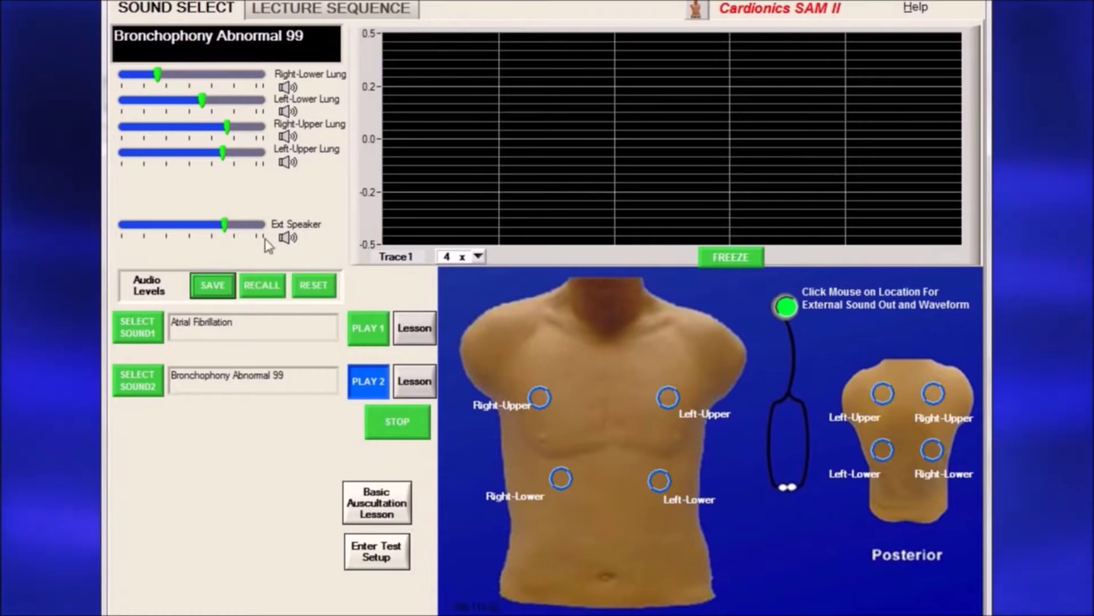
click(266, 290)
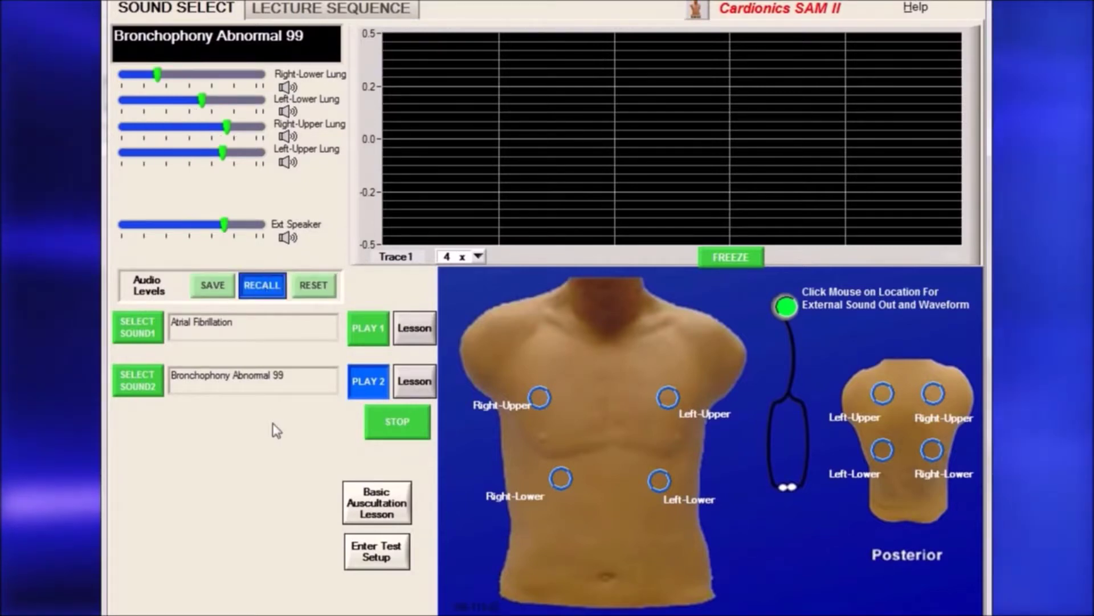
click(319, 289)
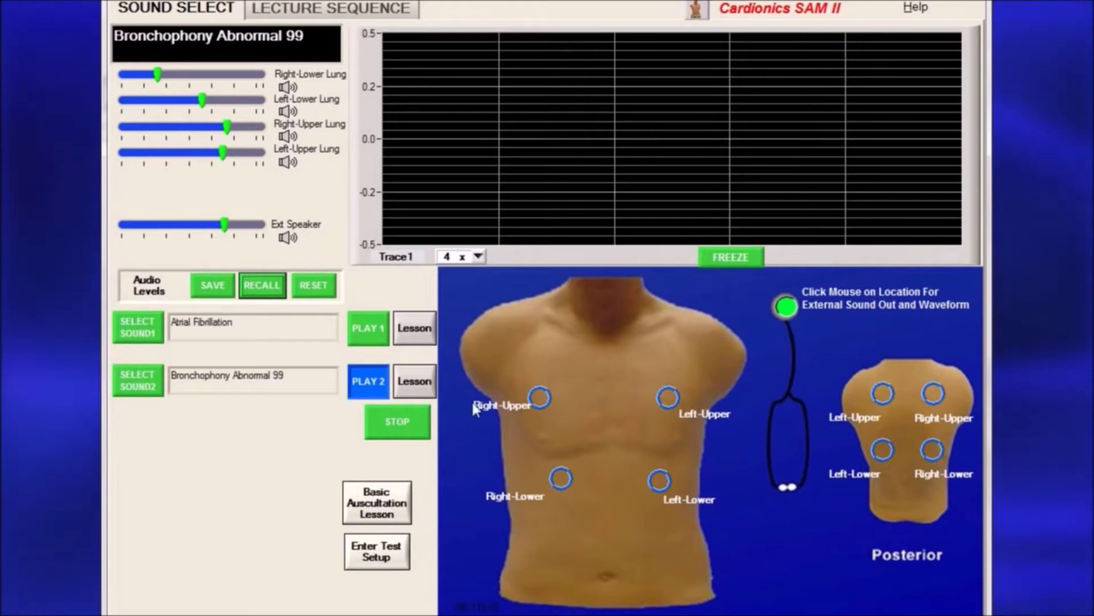
Listen at the right-upper lung site and set the Trace1 waveform scale to 4x
click(538, 404)
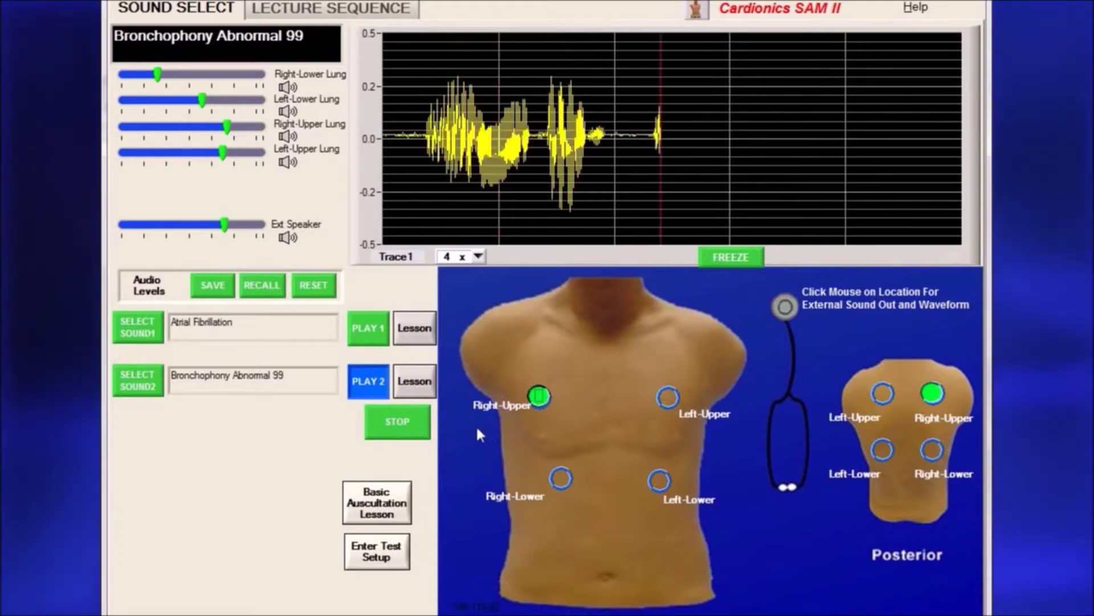
click(469, 257)
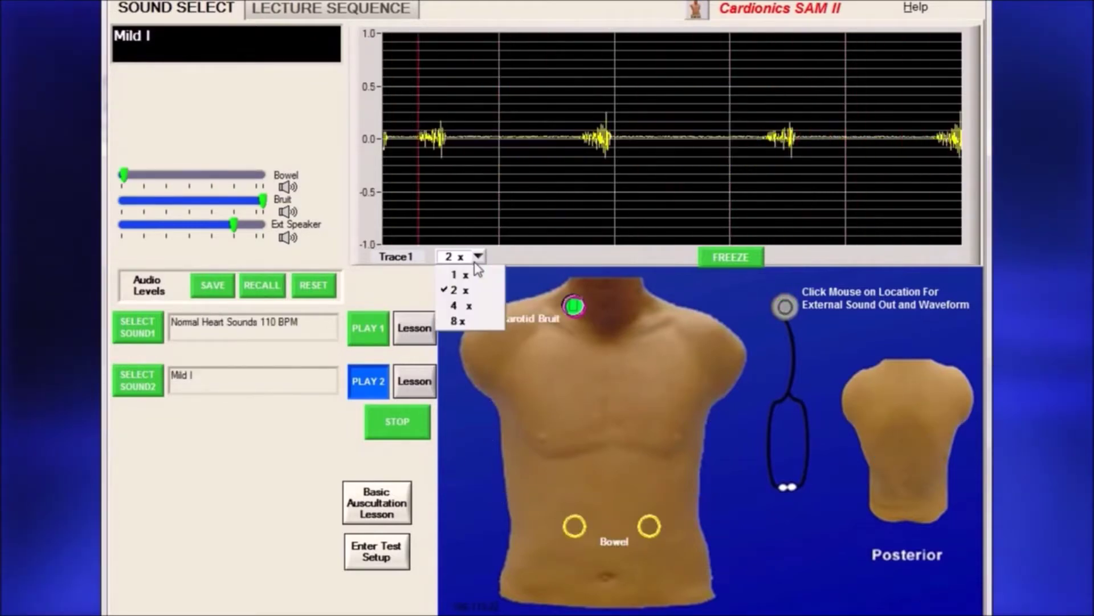
click(469, 304)
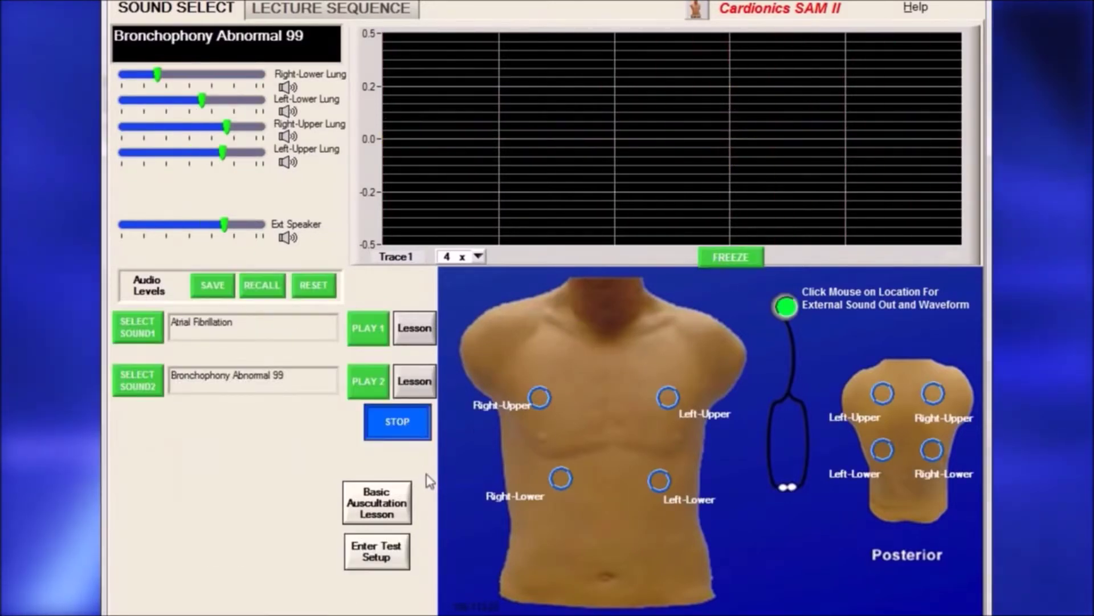
click(379, 513)
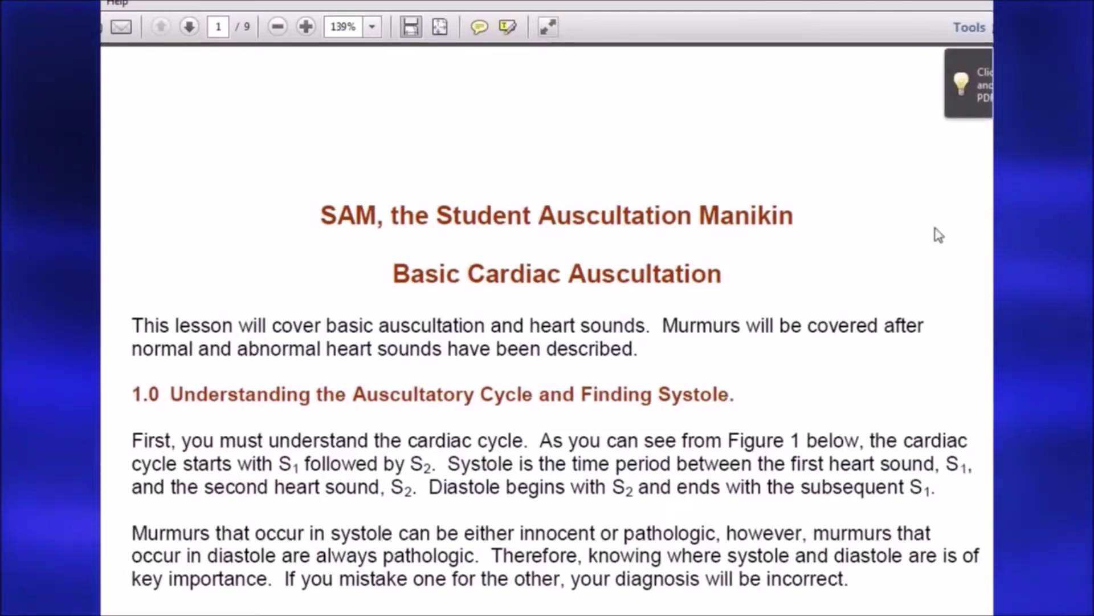
scroll(547, 342, down, 4)
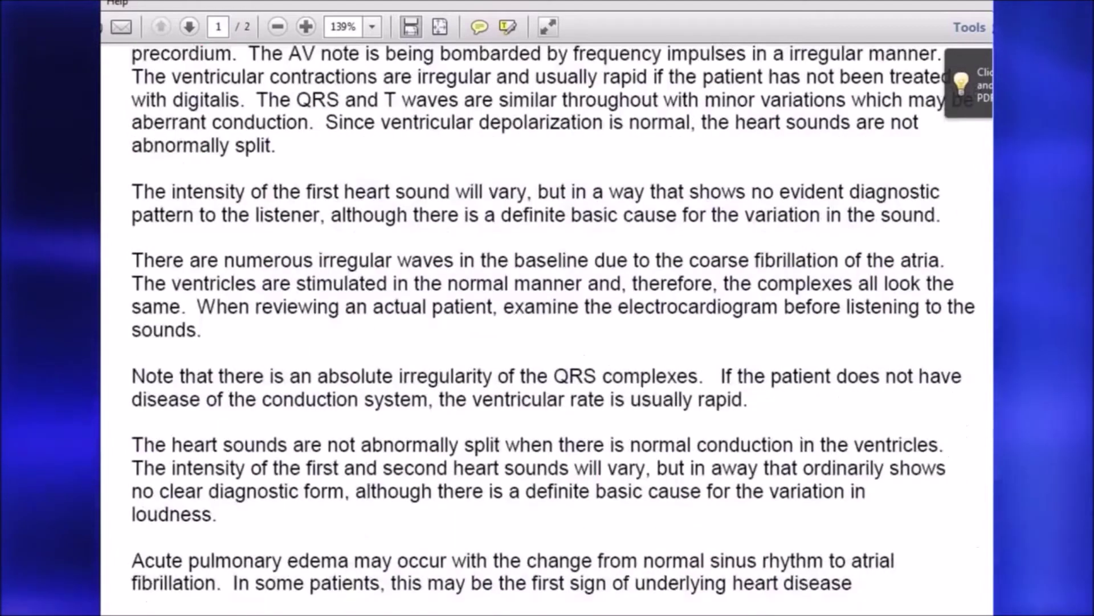
scroll(547, 342, down, 4)
scroll(547, 342, down, 1)
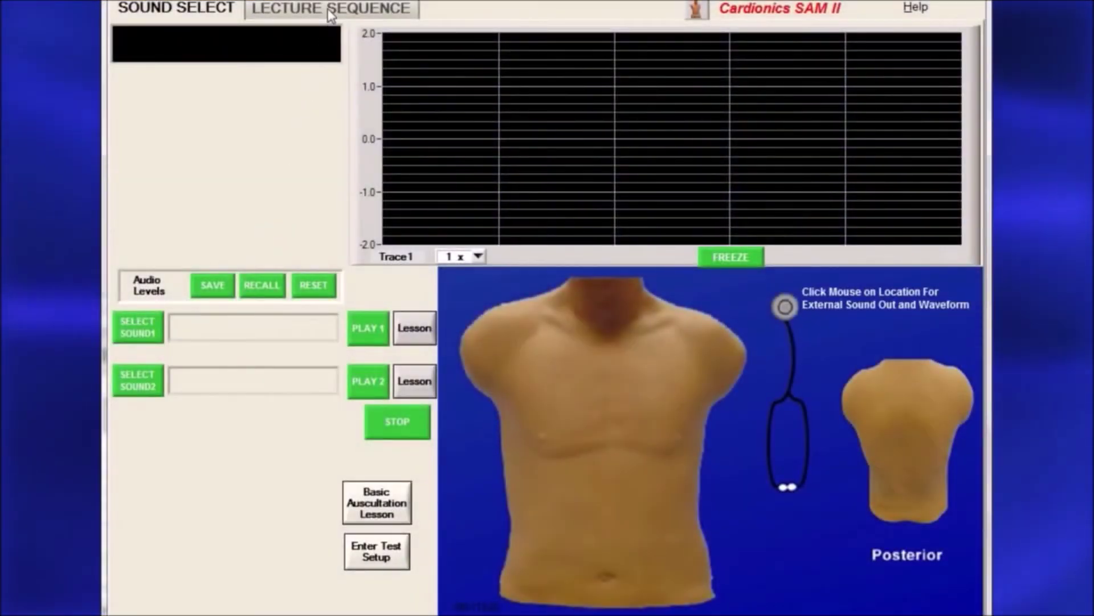
Switch to the lecture sequence management screen
click(329, 10)
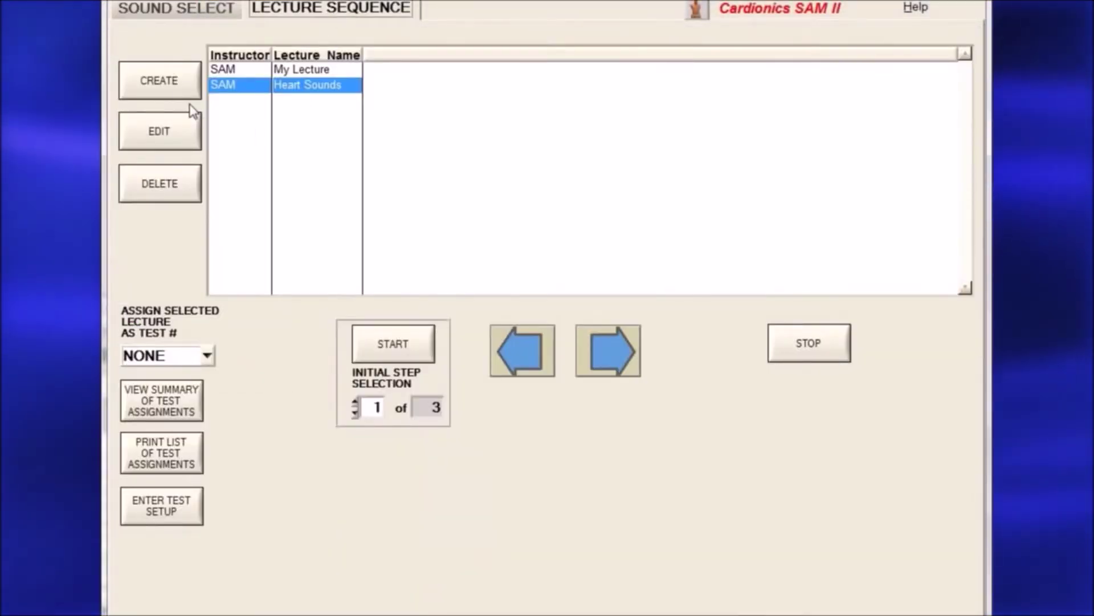
Start a new lecture with Normal Heart Sounds 75 BPM and 90 BPM as steps 1 and 2
click(180, 85)
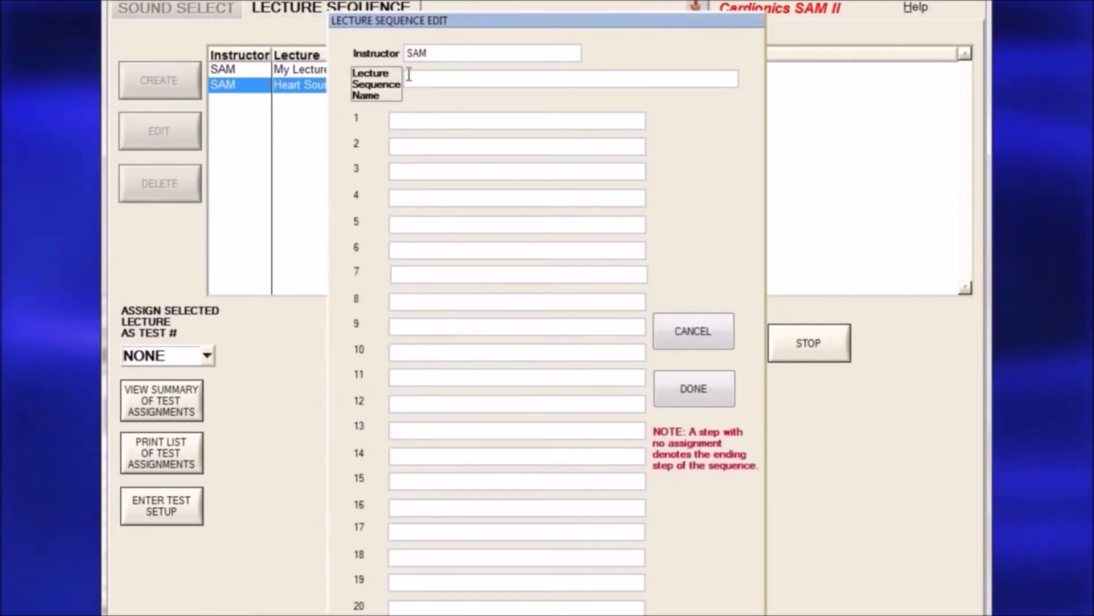
text(A)
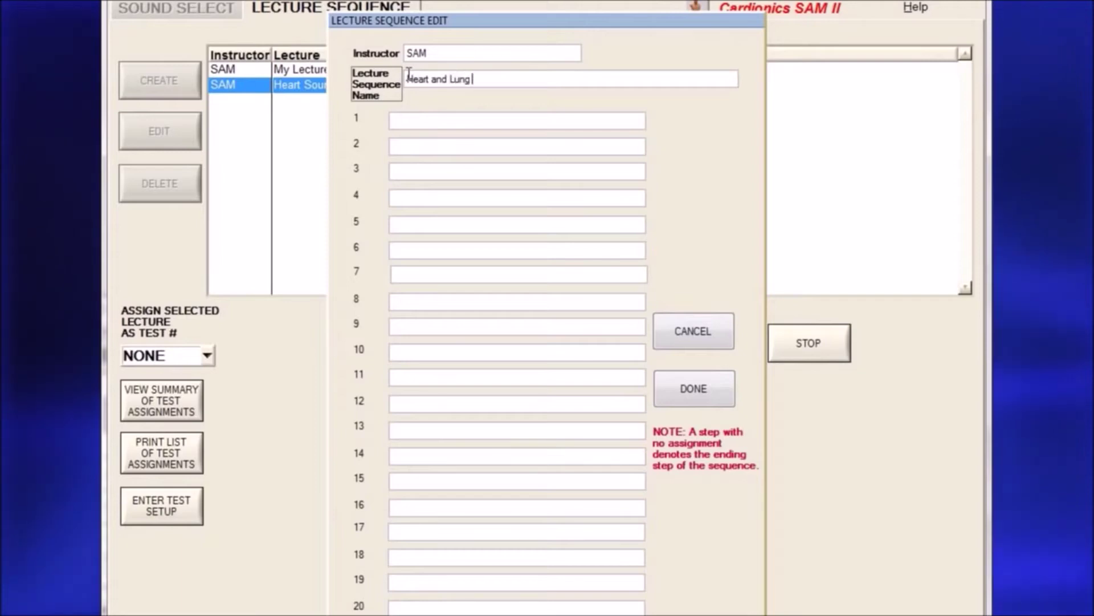
click(436, 123)
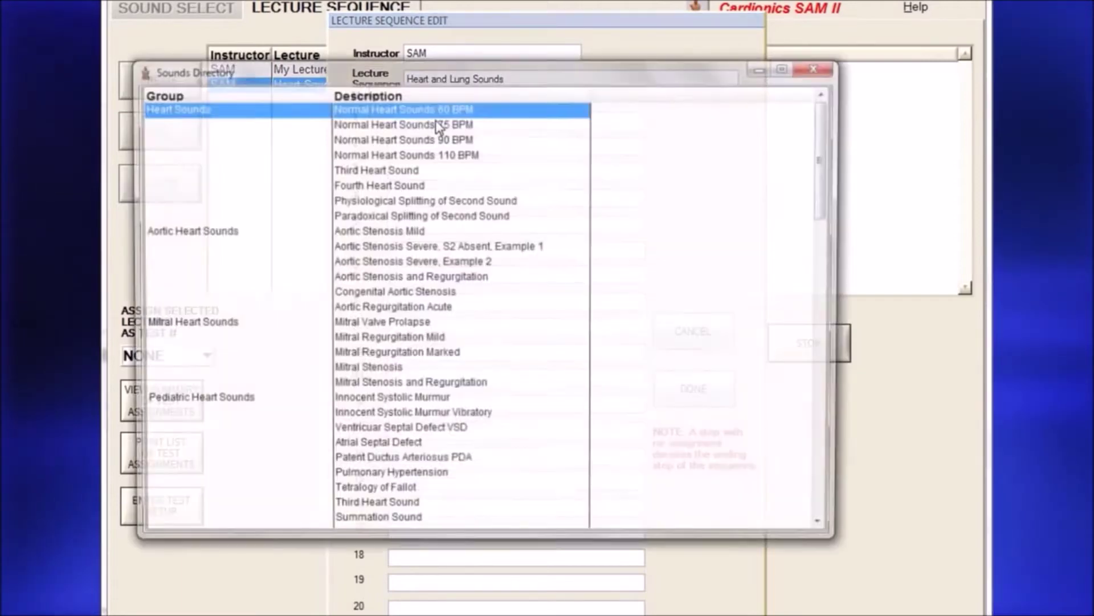
click(441, 129)
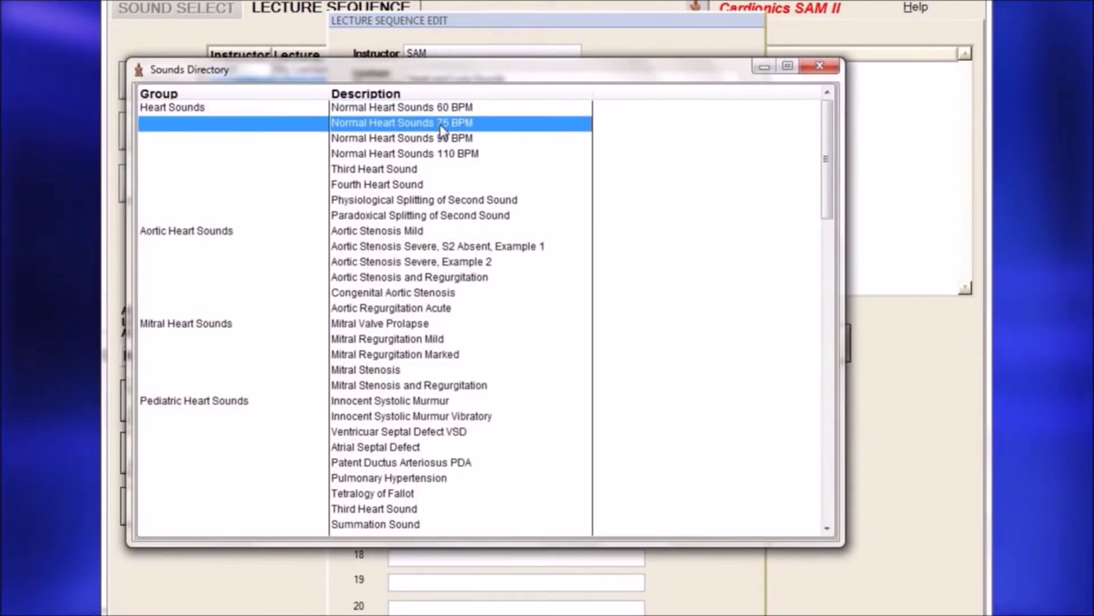
click(436, 117)
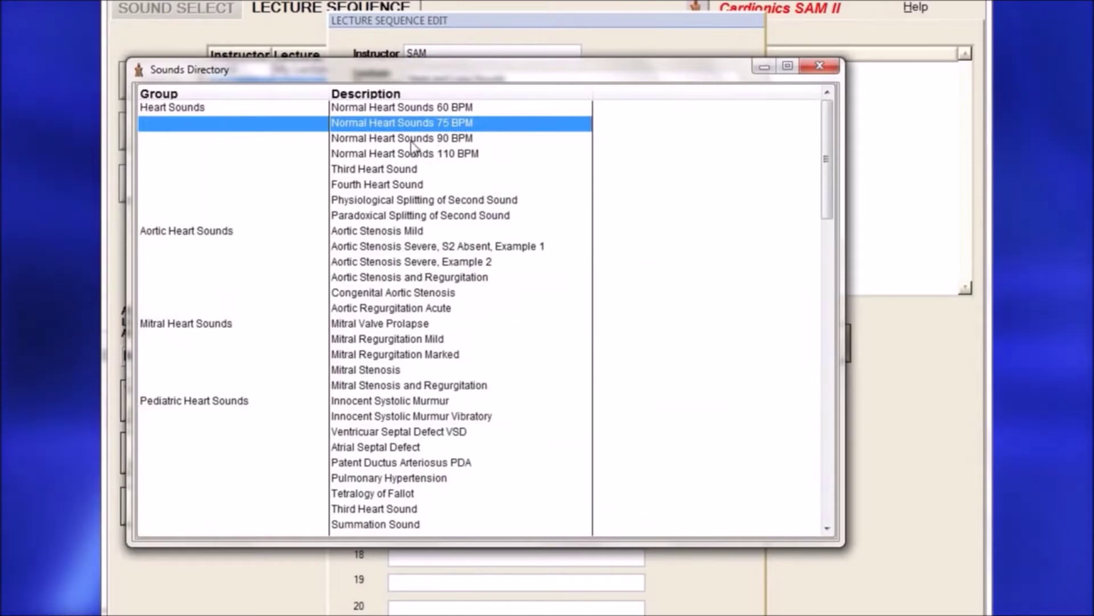
double_click(412, 139)
Add Aortic Stenosis With Breath and Asthma Severe as steps 3 and 4, and save
click(456, 170)
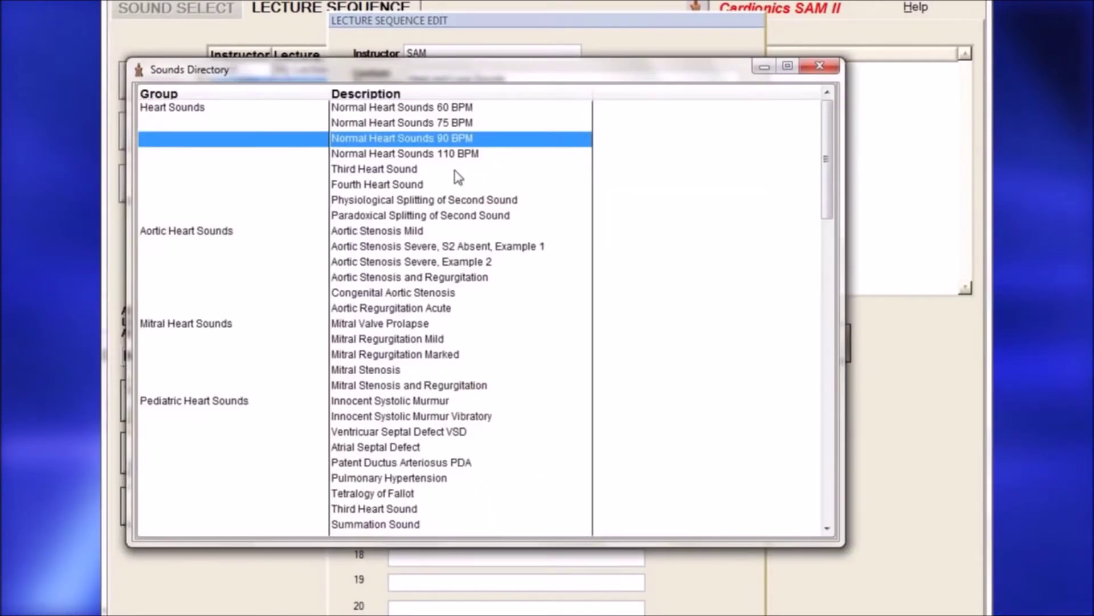
drag(823, 155, 816, 318)
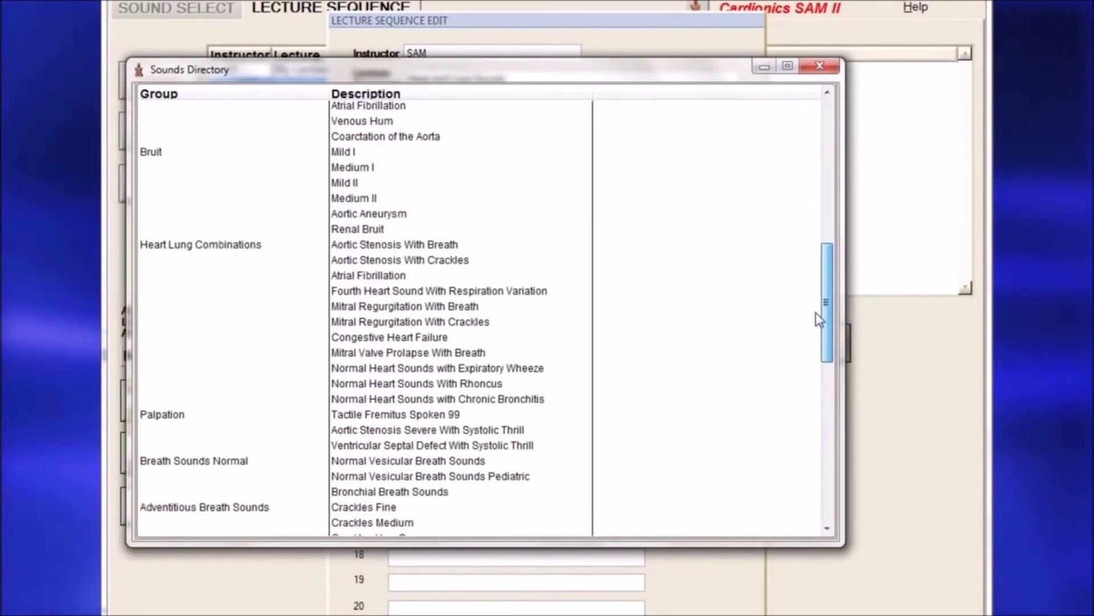
double_click(419, 246)
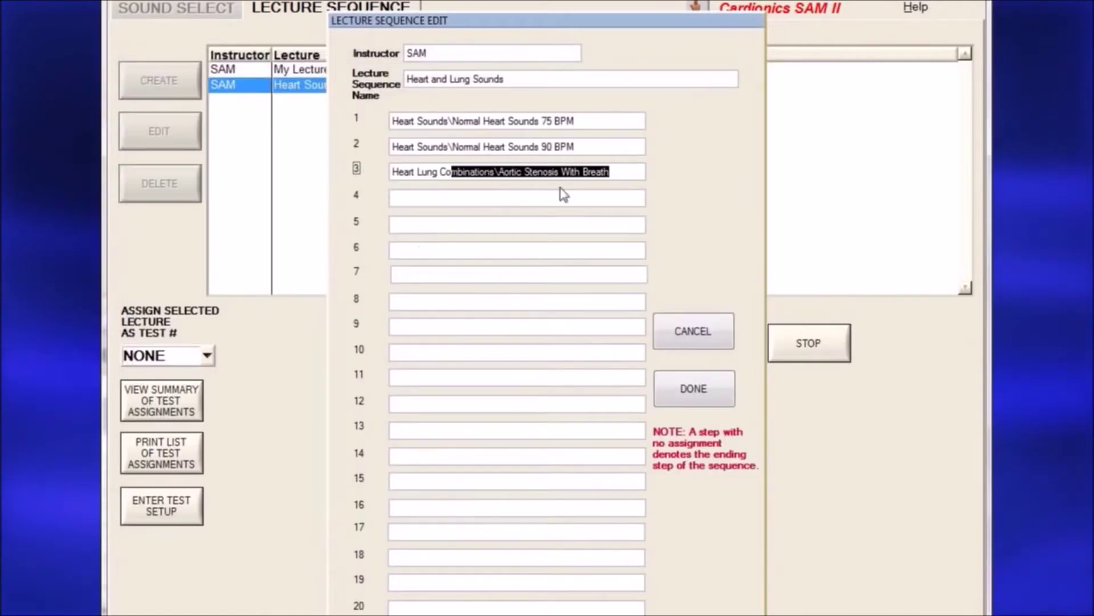
click(505, 163)
mouse_move(825, 296)
mouse_down()
mouse_move(798, 488)
mouse_move(826, 379)
mouse_up()
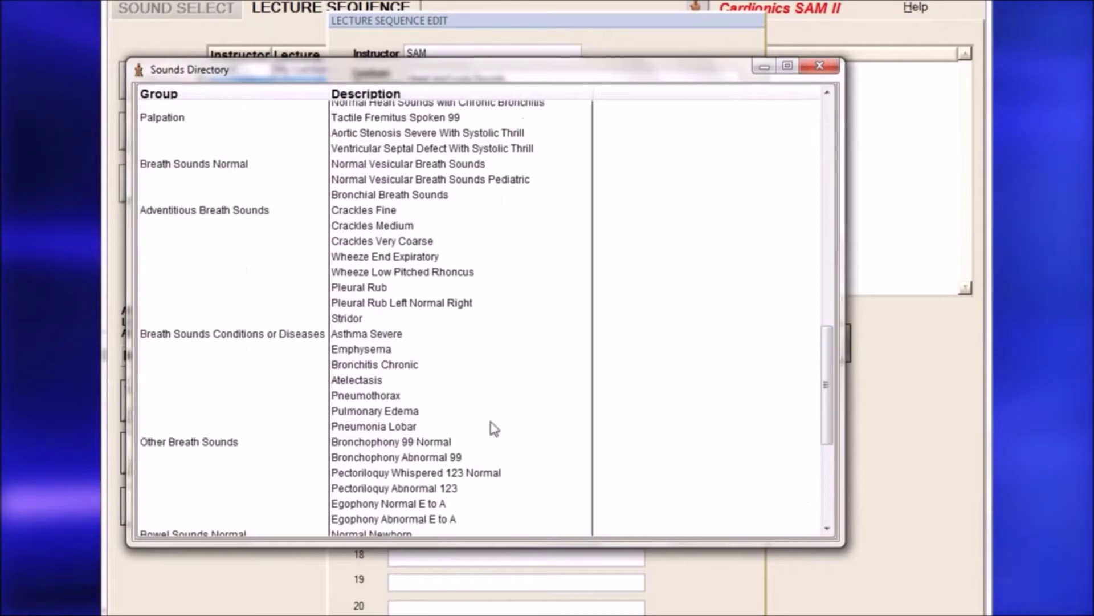
double_click(366, 333)
click(693, 386)
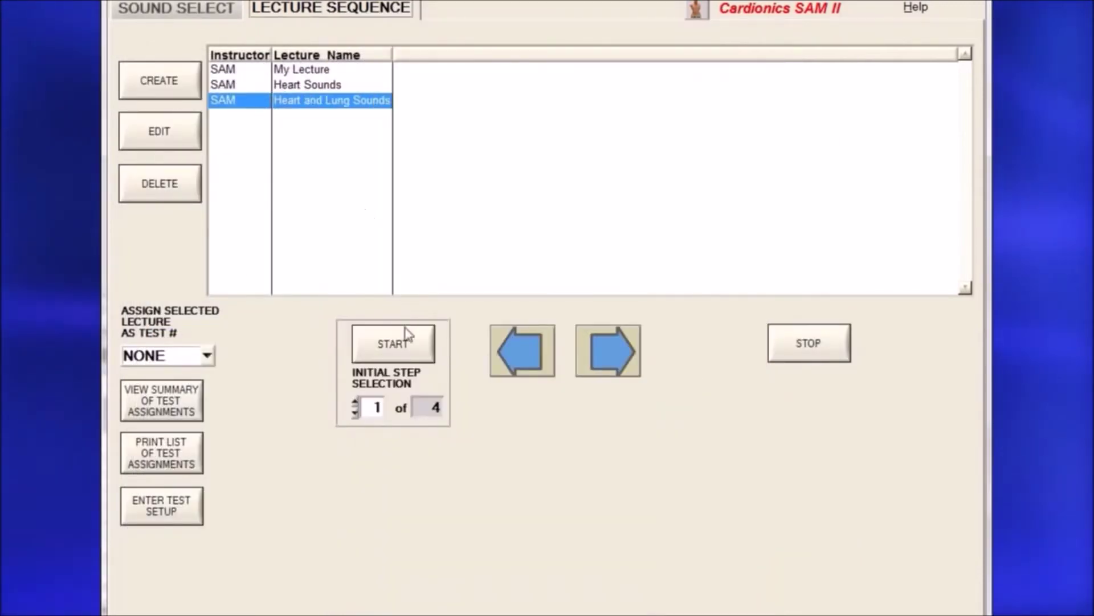
click(399, 346)
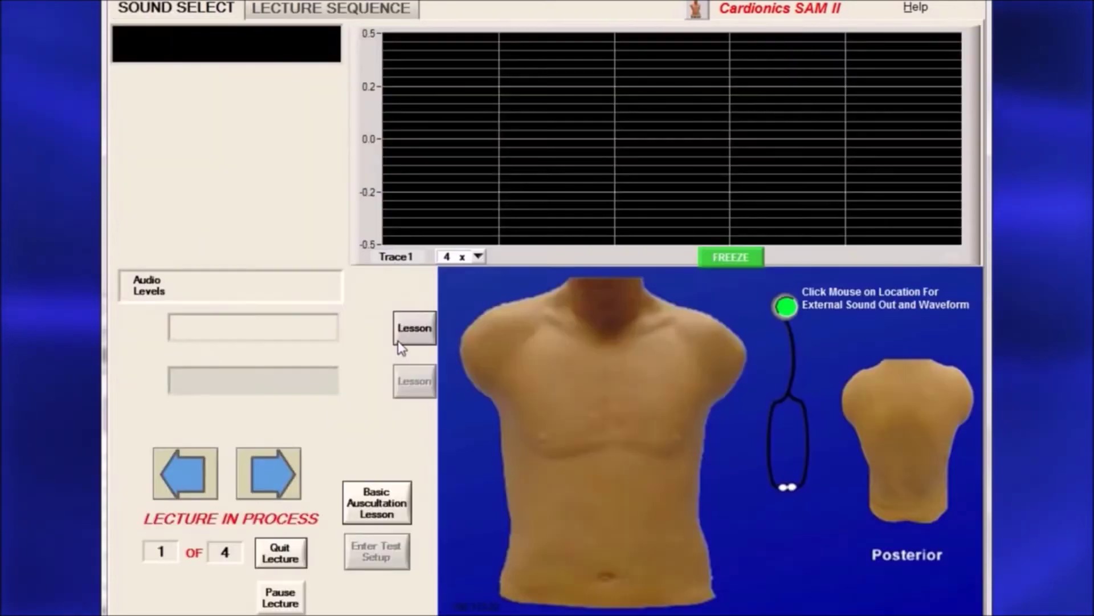
click(288, 596)
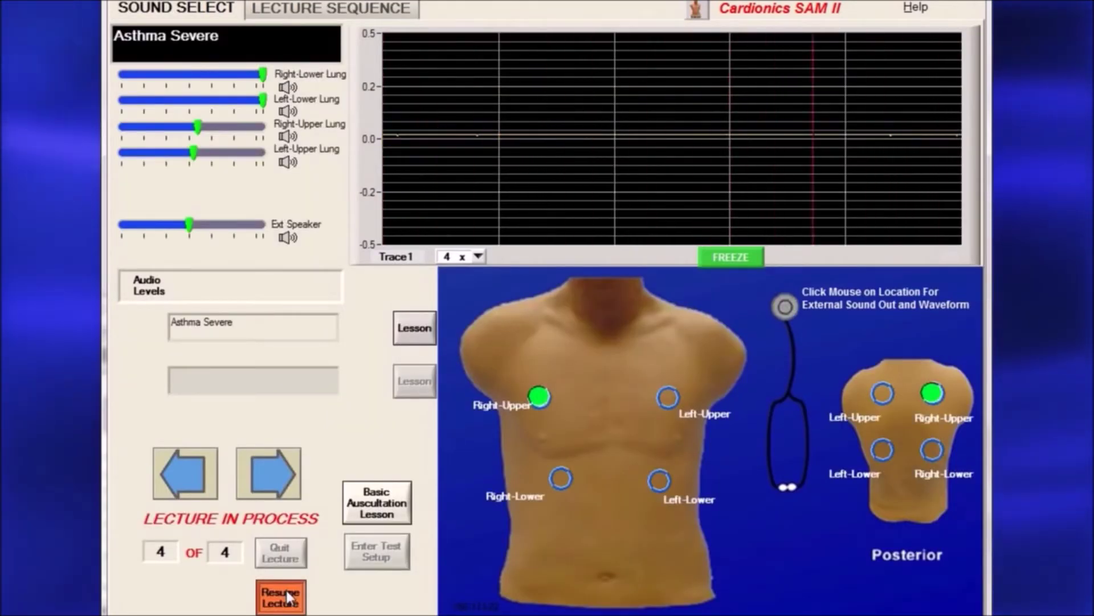
click(287, 590)
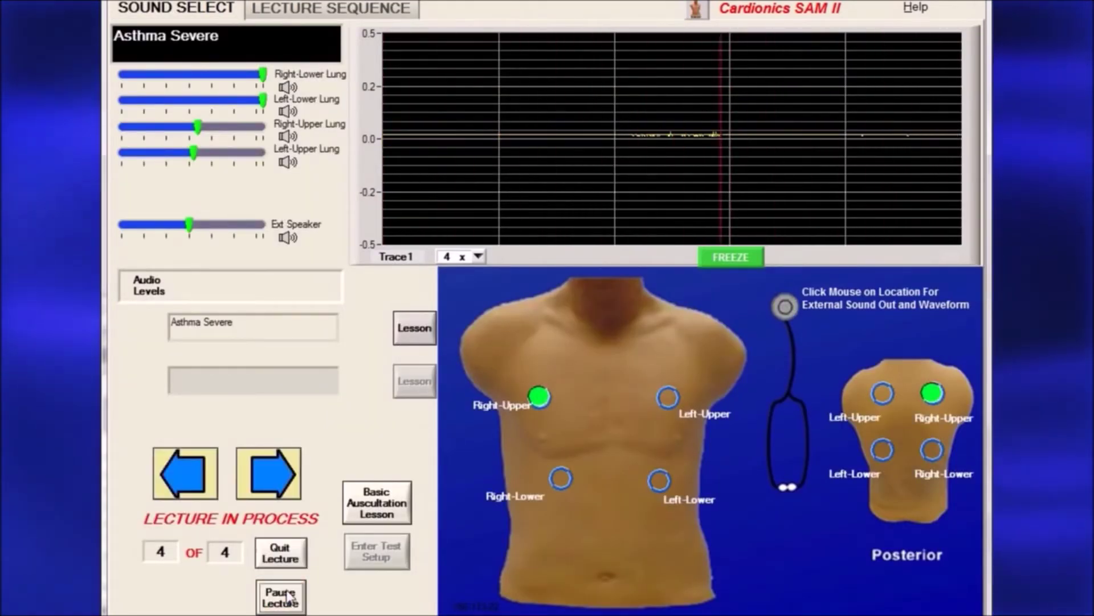
click(280, 554)
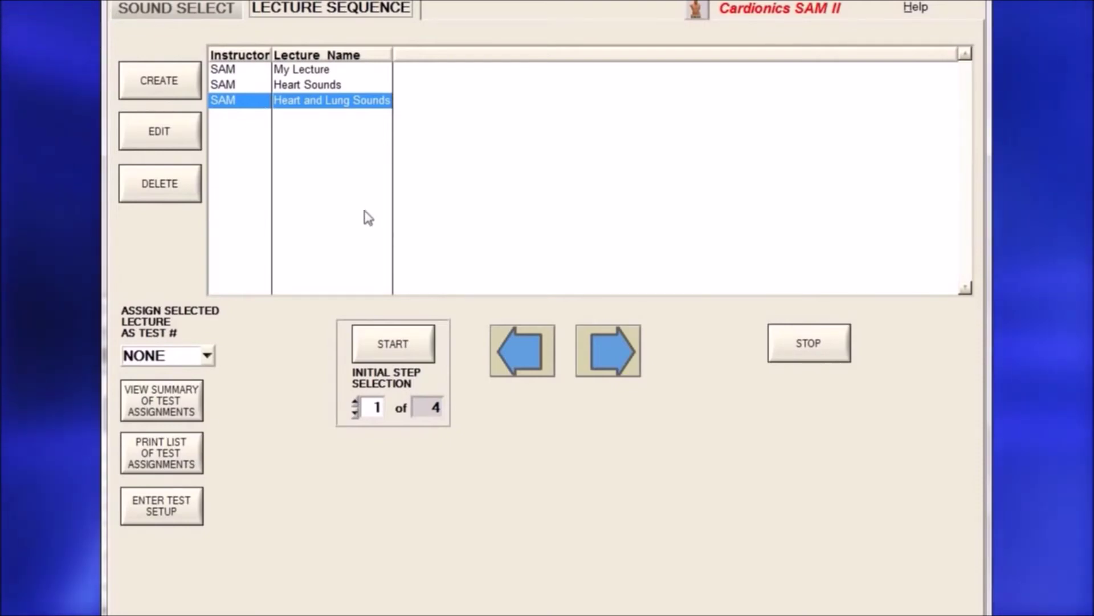
Delete the Murmurs lecture, then begin deleting the Normal Sounds lecture
click(271, 200)
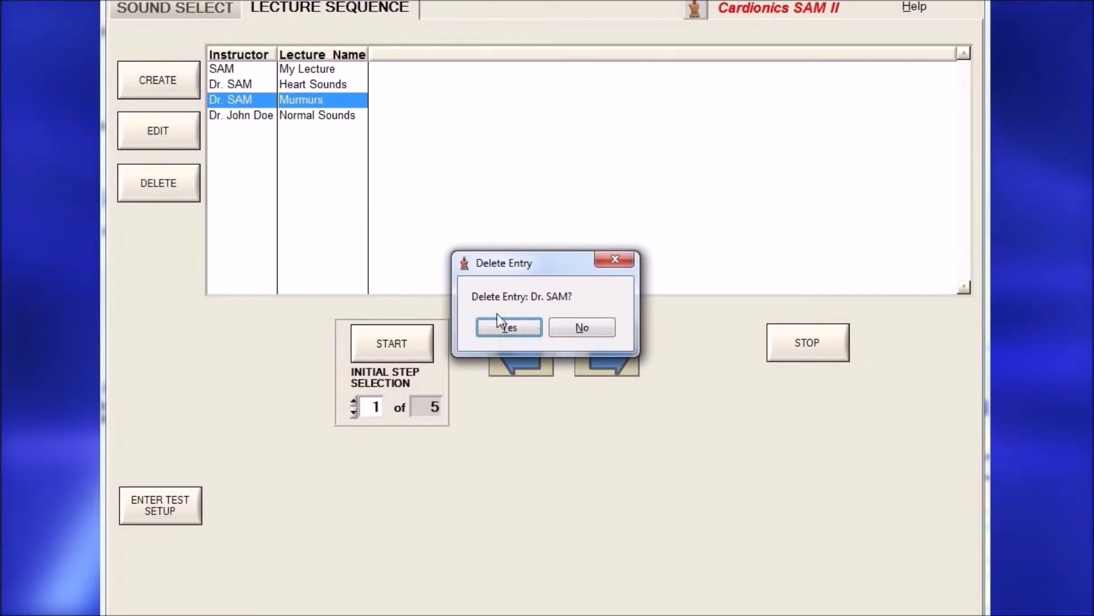
click(507, 324)
click(171, 181)
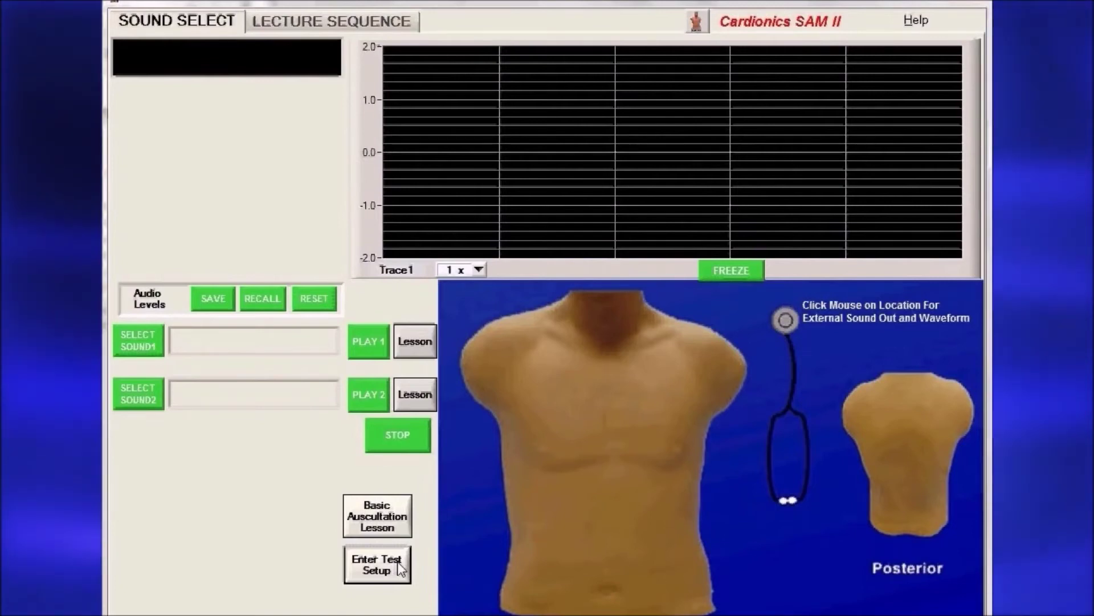
click(398, 569)
text(Dr.)
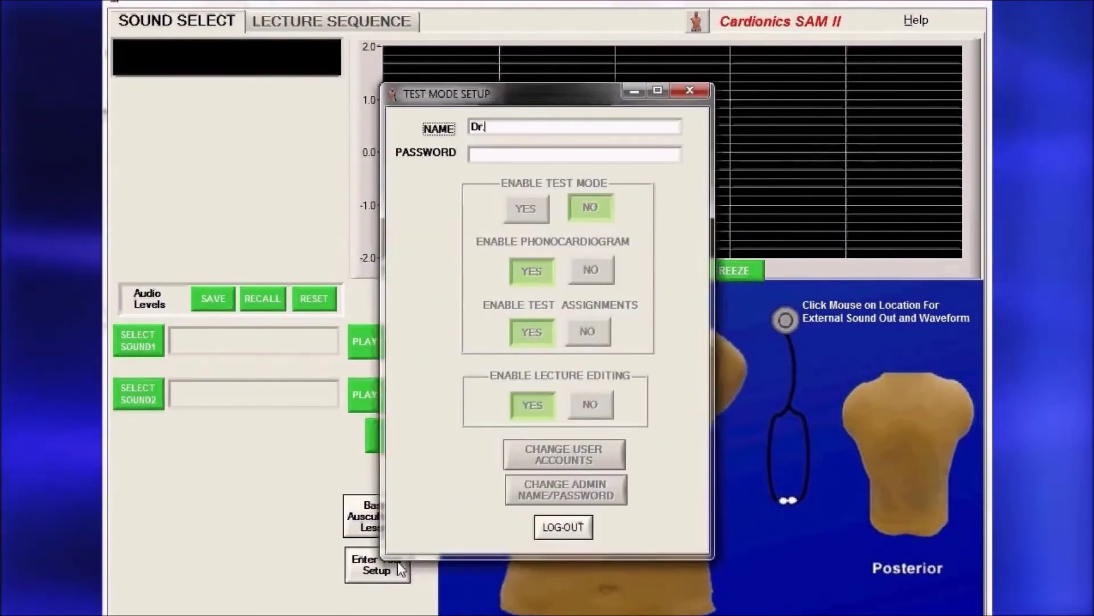
text( Sam)
click(484, 152)
key(Return)
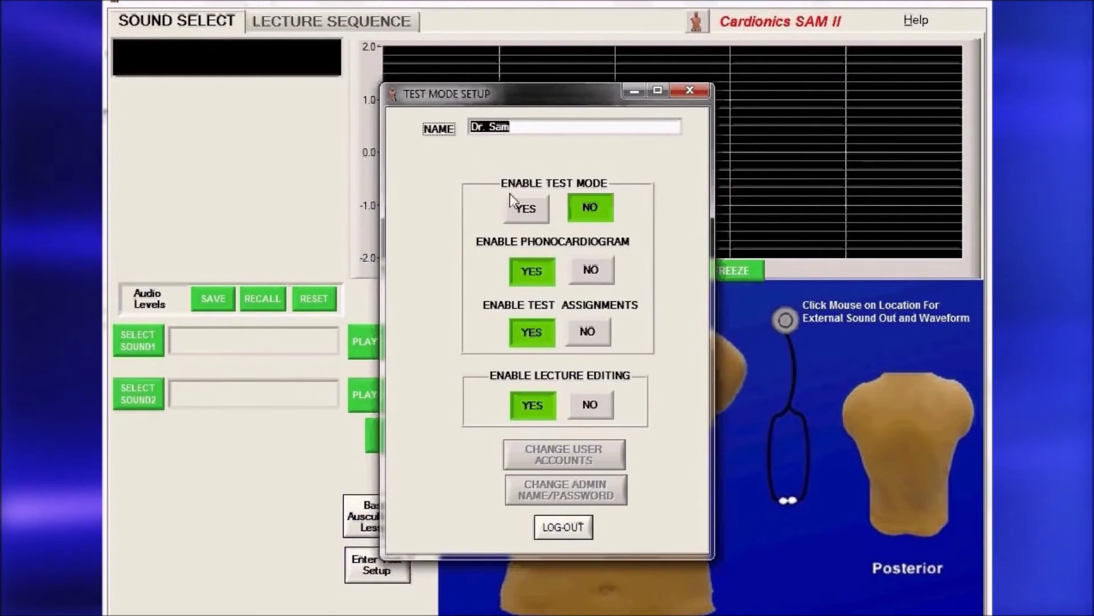
Turn test mode on then off, and lecture editing off then back on
click(526, 210)
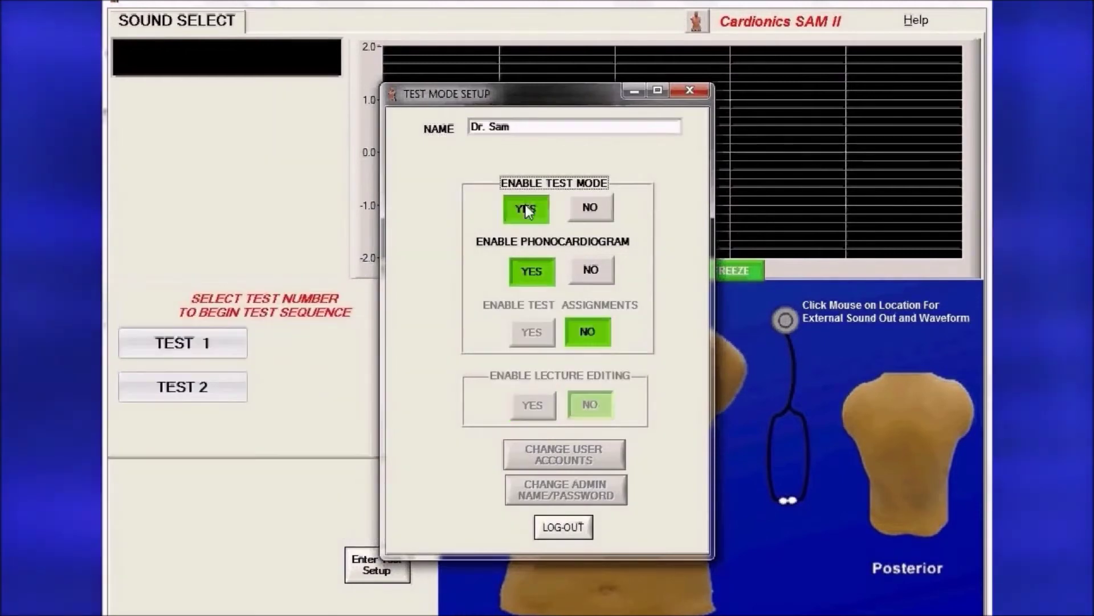
click(589, 209)
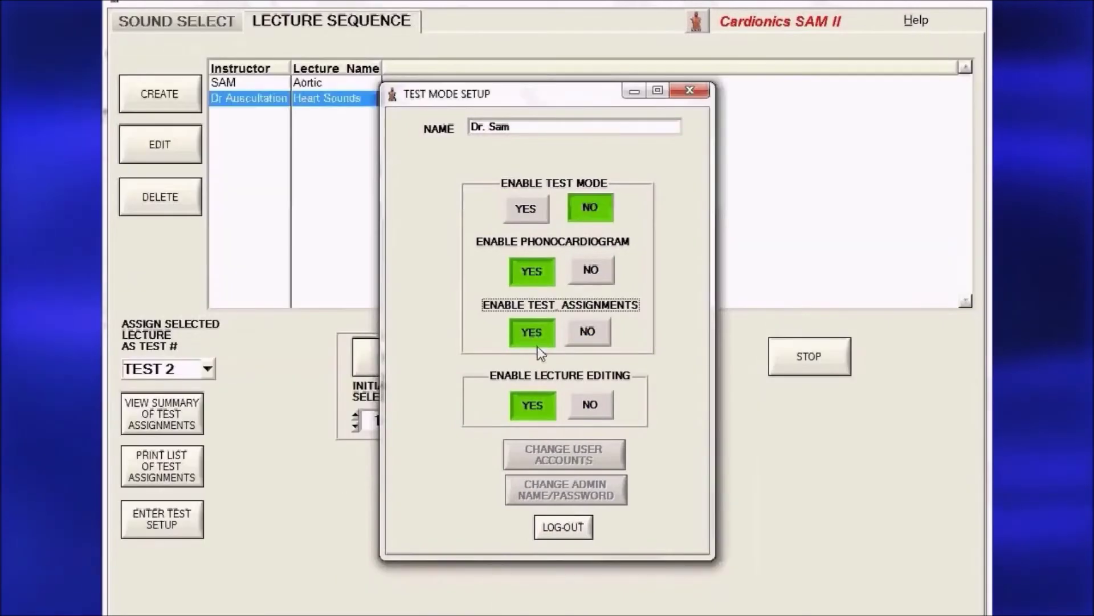
click(597, 404)
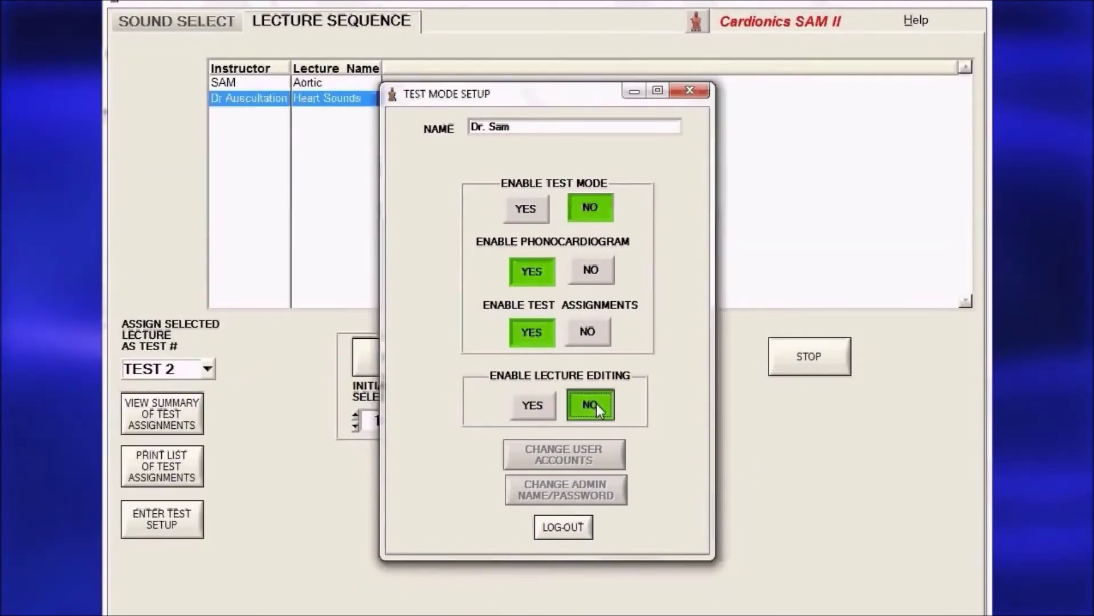
click(519, 398)
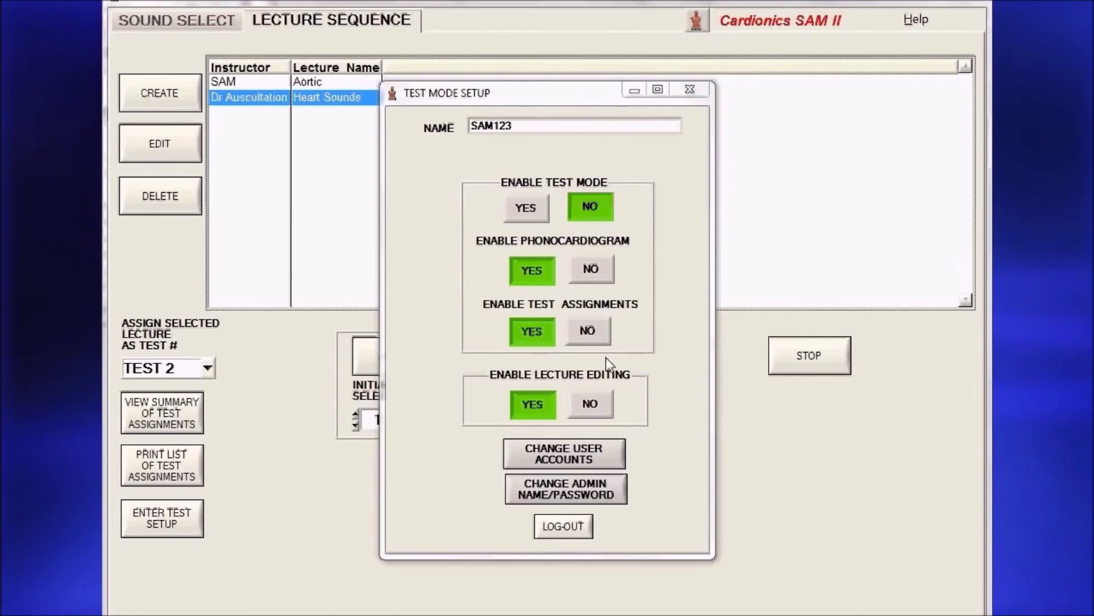
Set Enable Lecture Editing to NO and assign the Aortic lecture as TEST 1
click(590, 403)
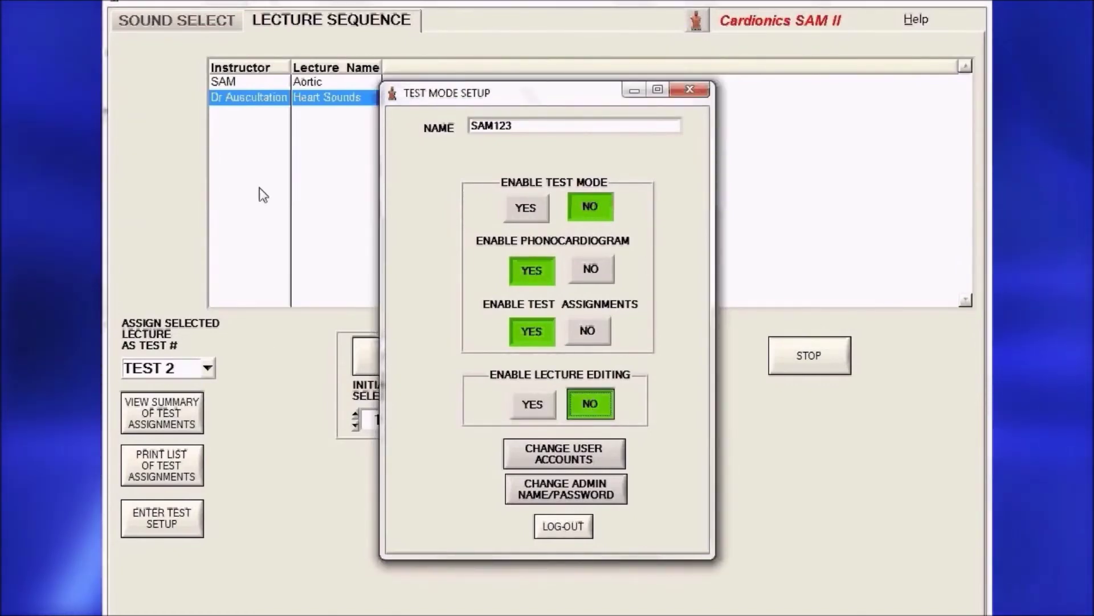
click(256, 77)
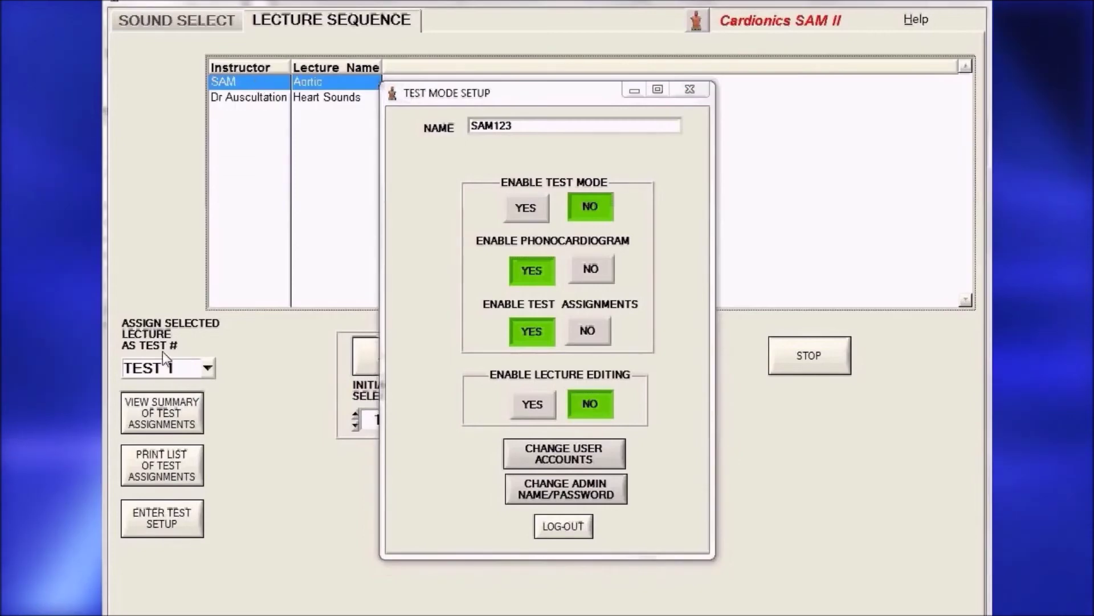
click(207, 368)
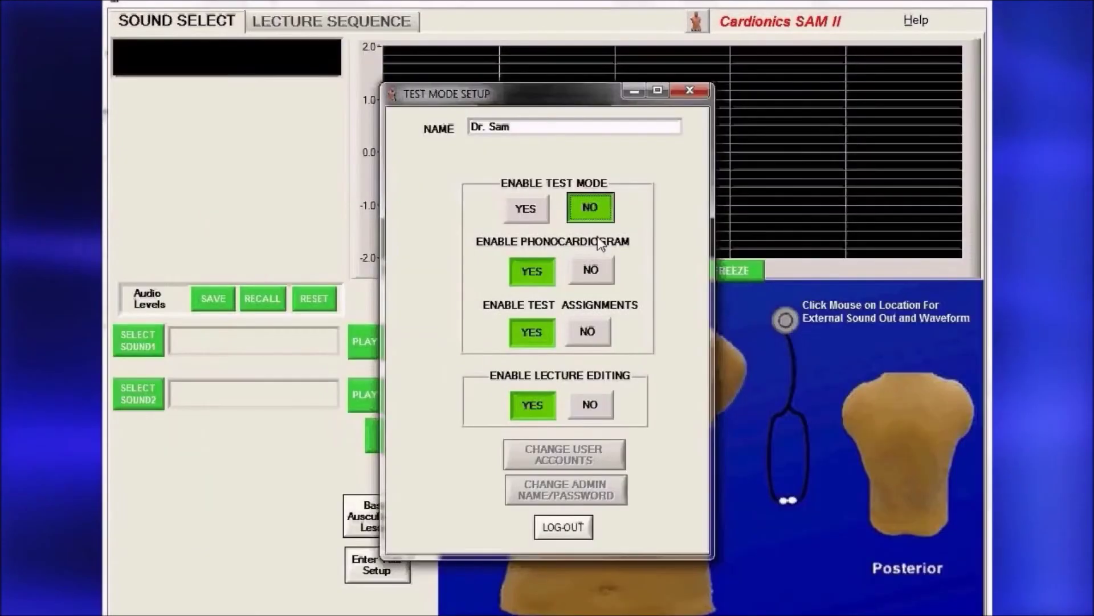
Toggle the phonocardiogram off and on, listen at the tricuspid site, then quit Test 1
click(592, 270)
click(535, 264)
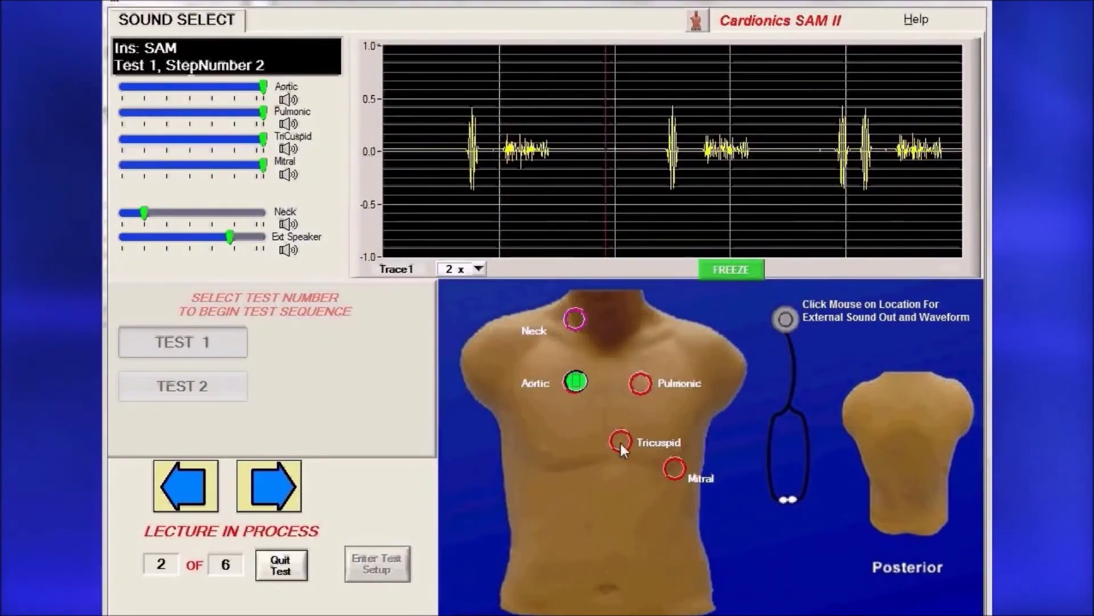
click(620, 440)
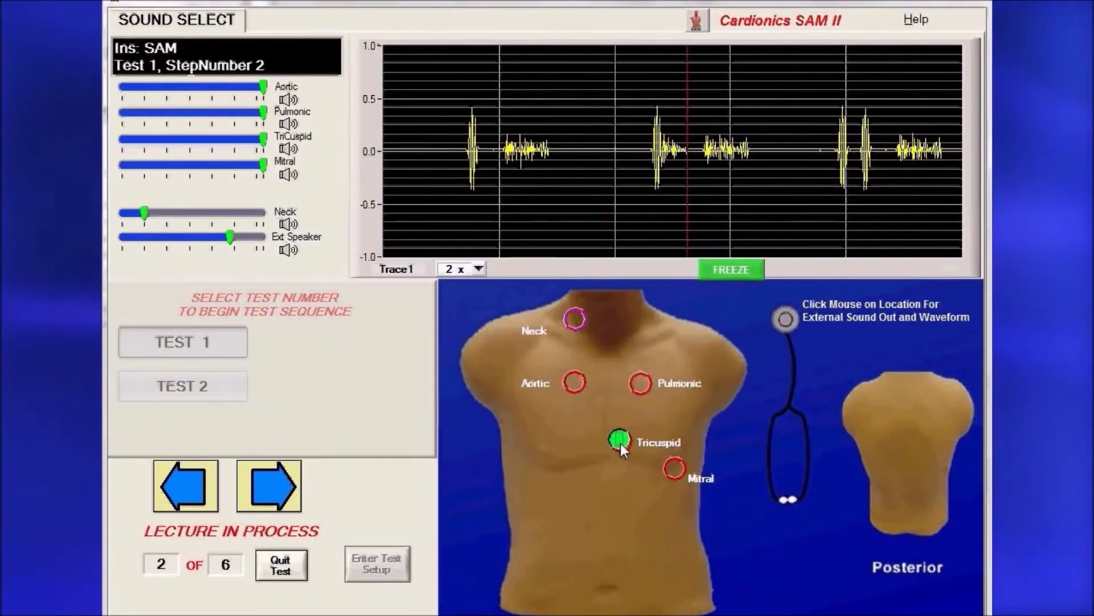
click(283, 564)
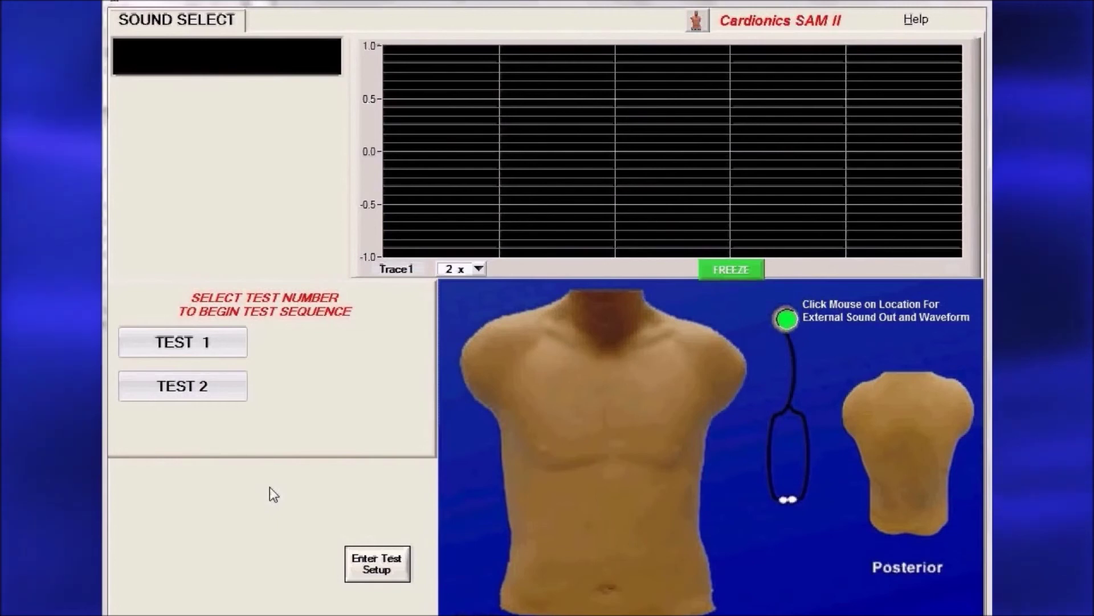
Sign in to Test Setup with the administrator credentials, then log out to the Aortic/Heart Sounds test summary
click(382, 555)
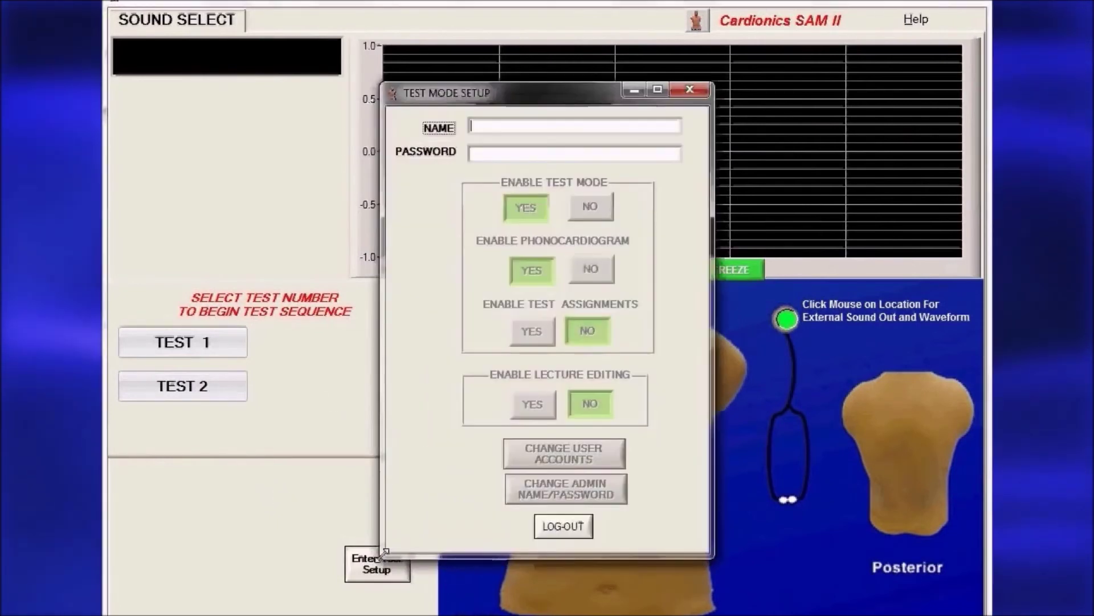
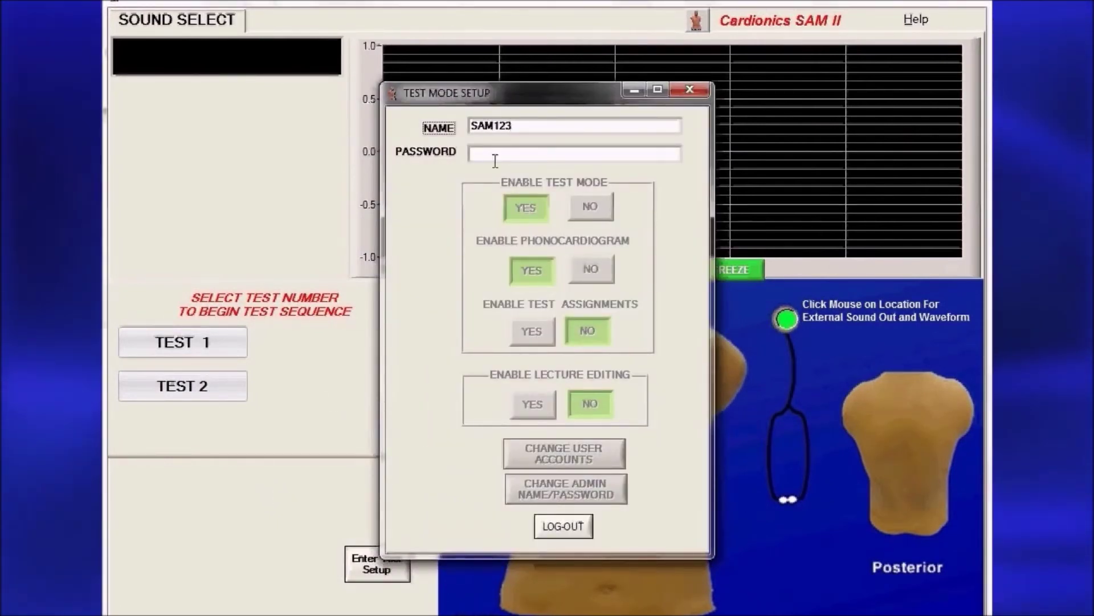
click(495, 154)
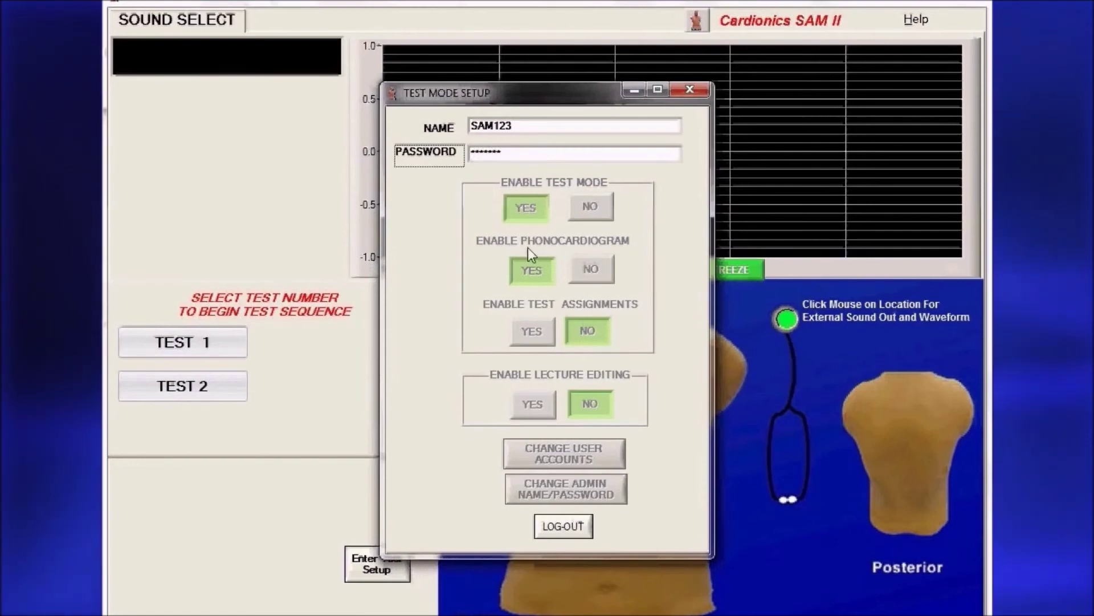
key(Return)
click(564, 526)
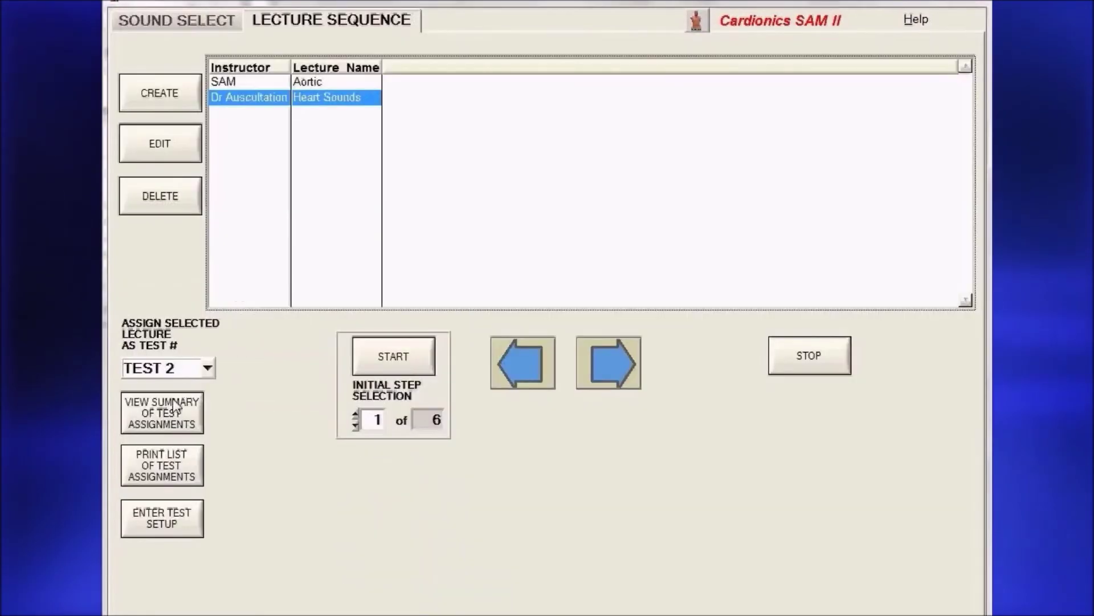
click(172, 400)
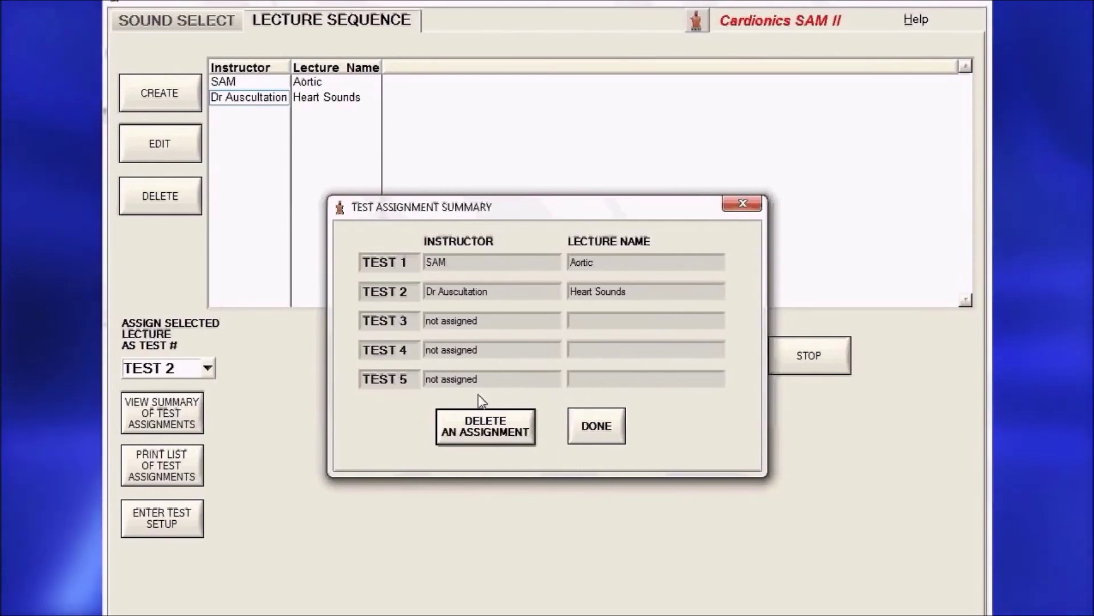
click(597, 428)
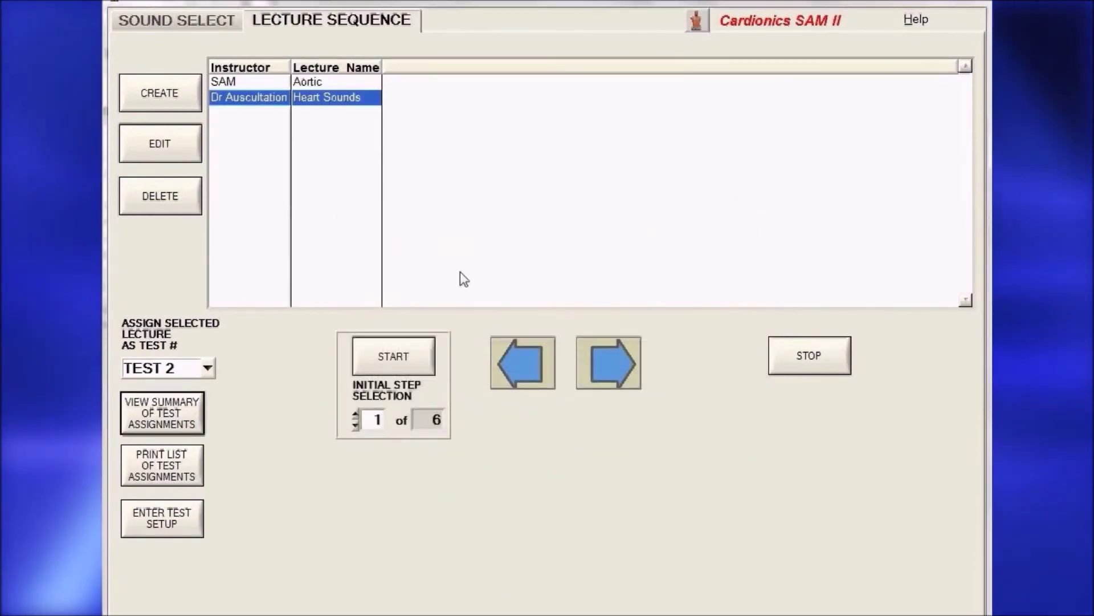